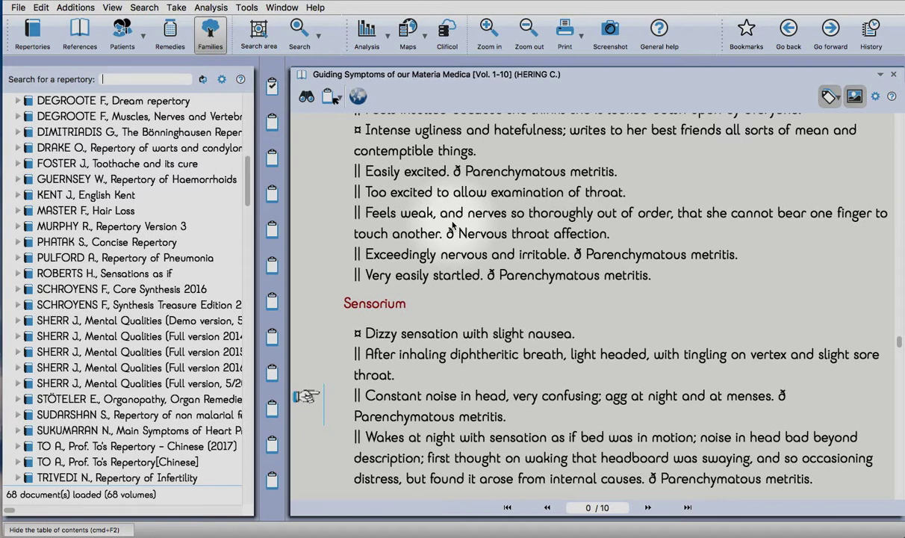
- Filter the repertory list with 'fre' and open the BÖNNINGHAUSEN Therapeutic Pocketbook
{"action": "left_click", "coordinate": [36, 34]}
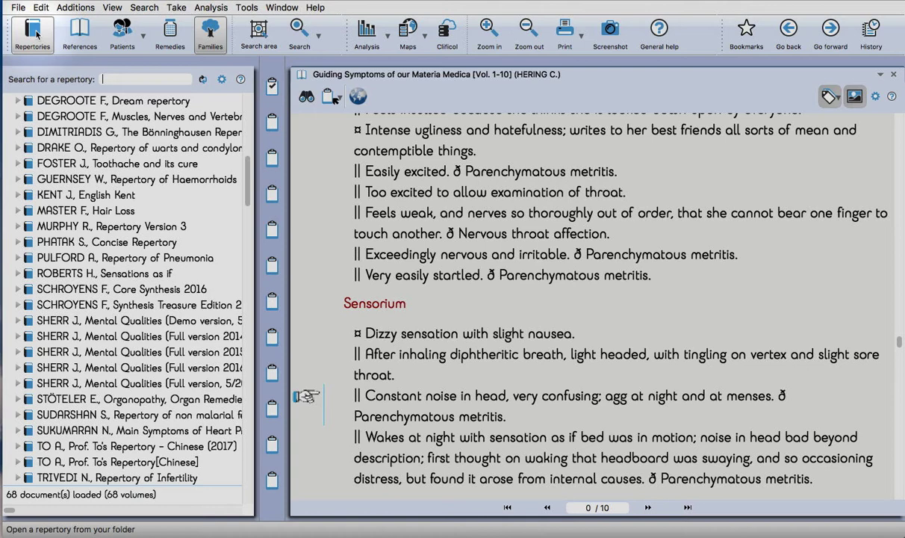
{"action": "left_click", "coordinate": [123, 77]}
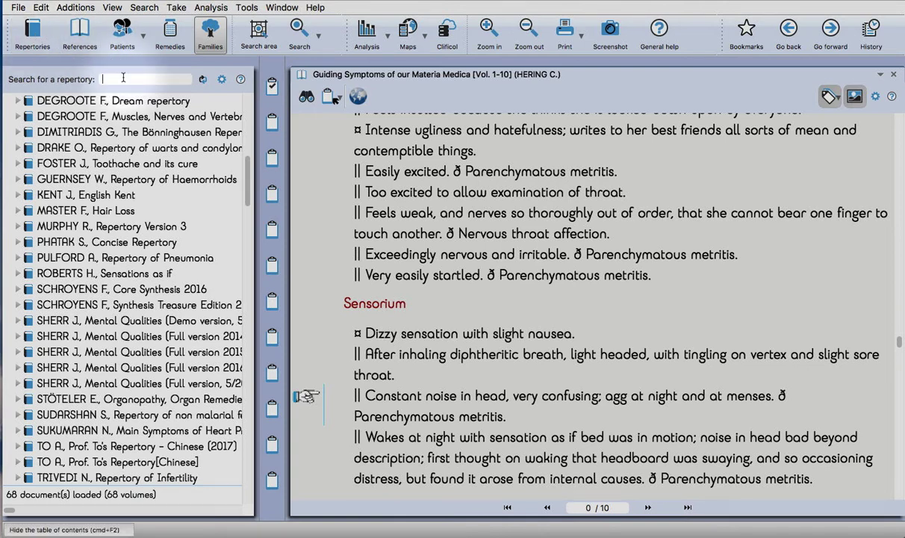
{"action": "type", "text": "fre"}
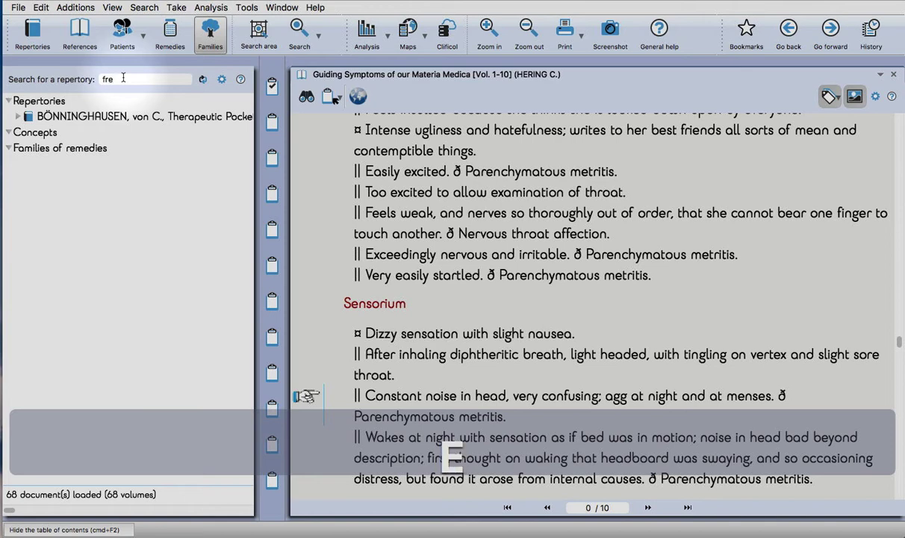
{"action": "left_click", "coordinate": [126, 124]}
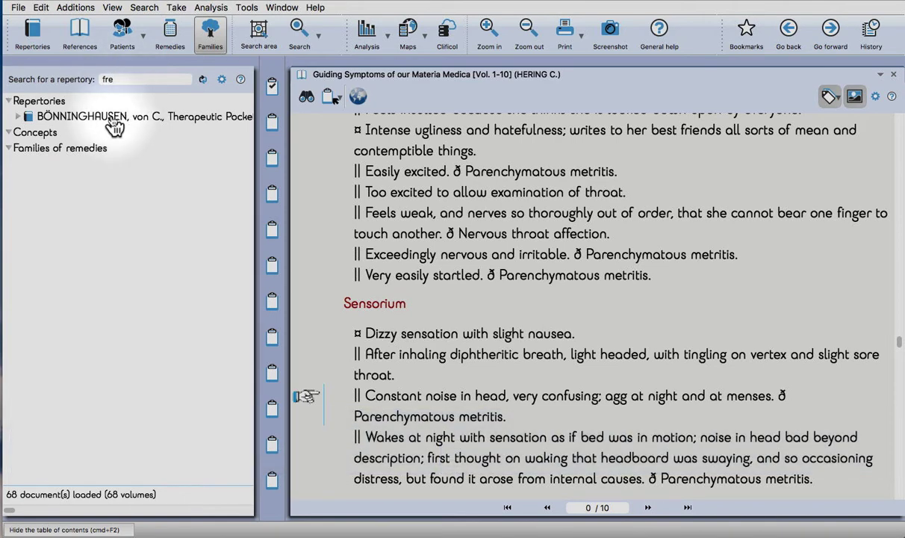
{"action": "left_click", "coordinate": [114, 125]}
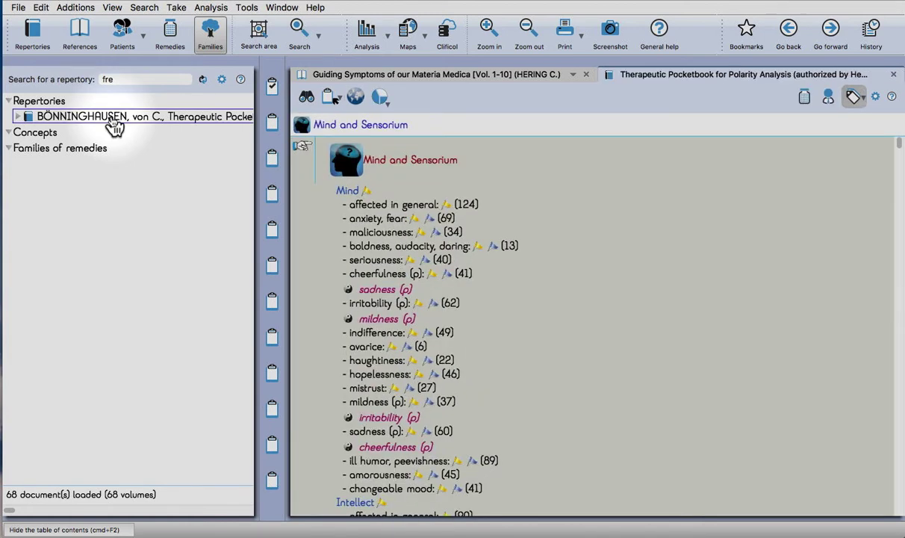
- Widen the book to full width, list remedies under each rubric, and open chapter navigation
{"action": "key", "text": "super+F2"}
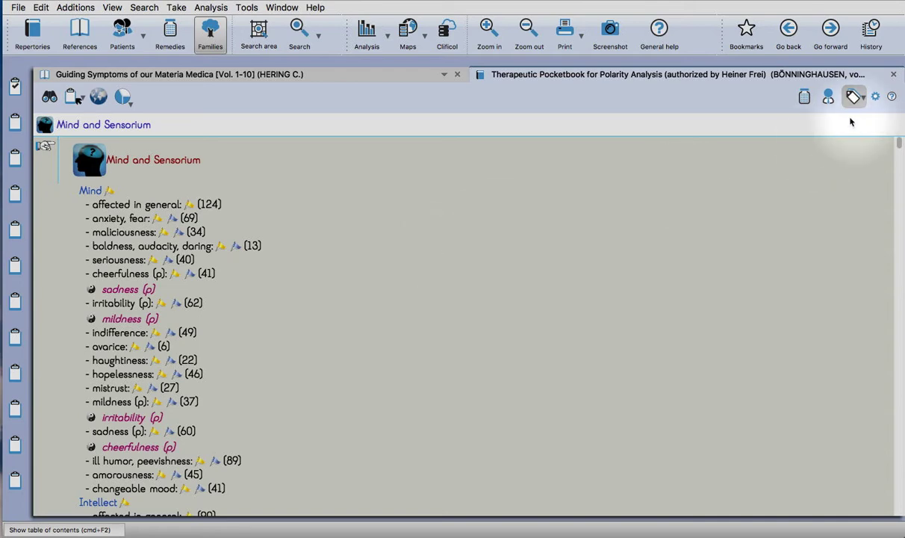
{"action": "left_click", "coordinate": [805, 97]}
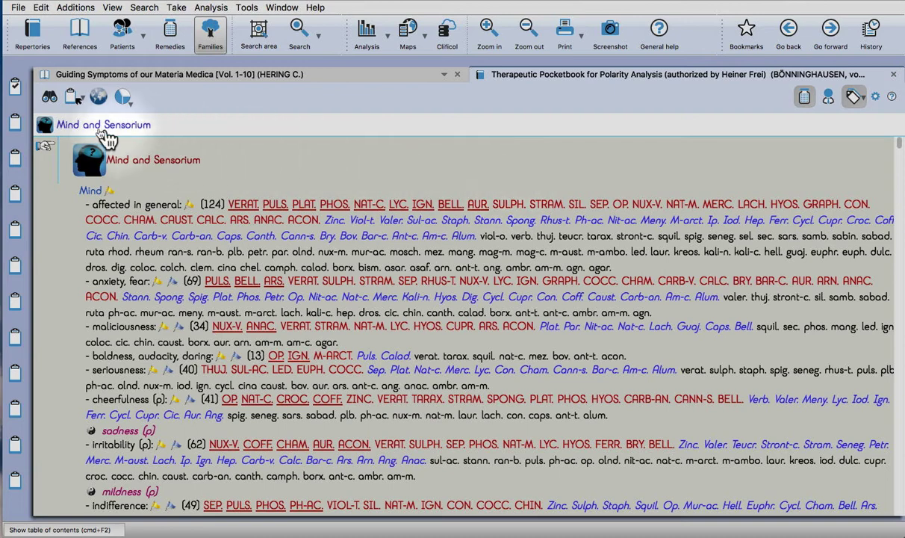
{"action": "left_click", "coordinate": [49, 98]}
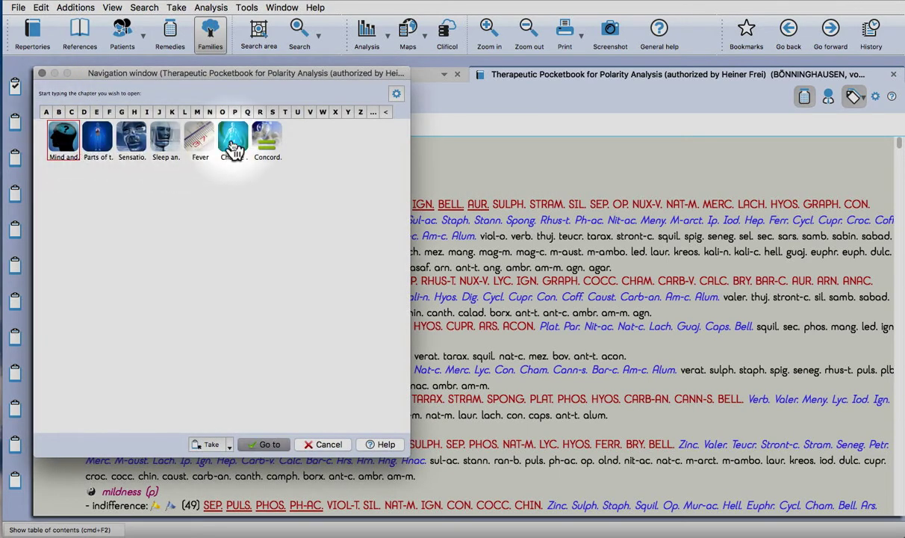
- Jump to the Change of general state chapter's < Agg. rubric with its time-of-day remedies
{"action": "double_click", "coordinate": [232, 146]}
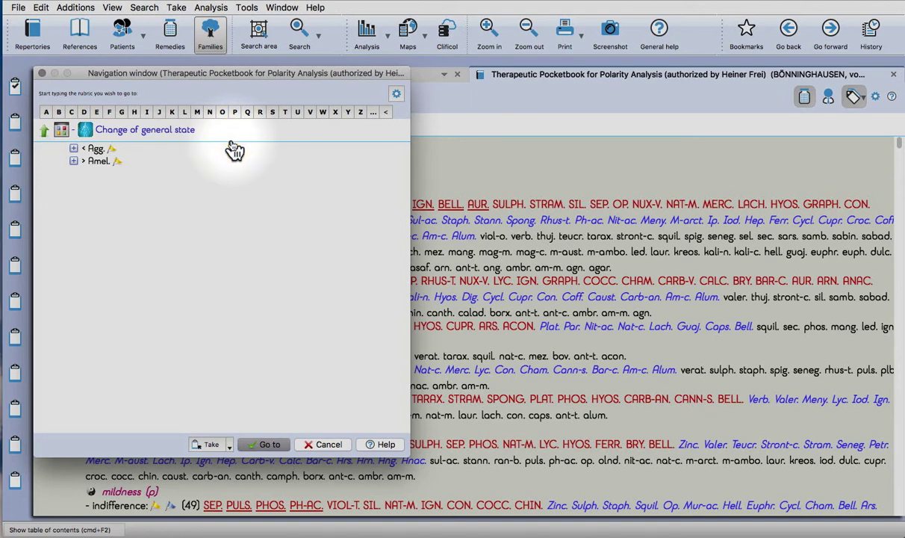
{"action": "key", "text": "Down"}
{"action": "key", "text": "Right"}
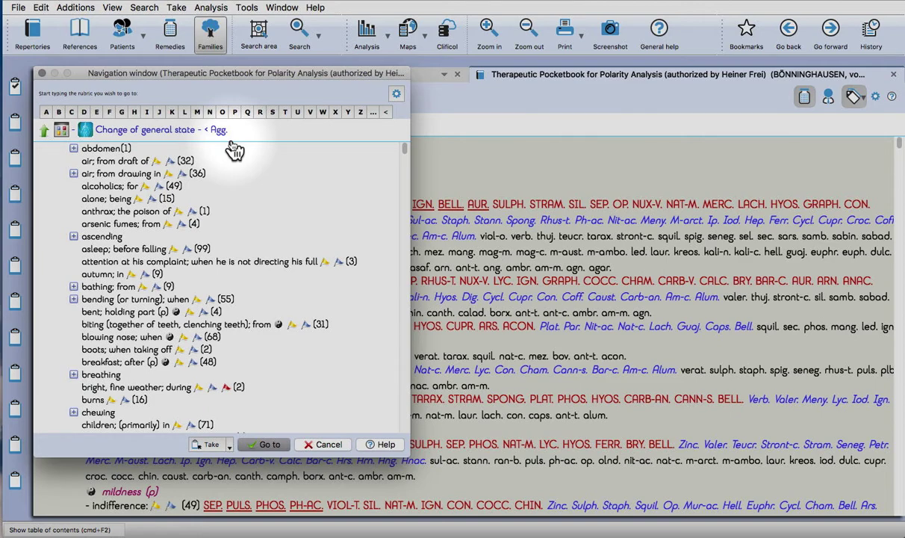
{"action": "key", "text": "Return"}
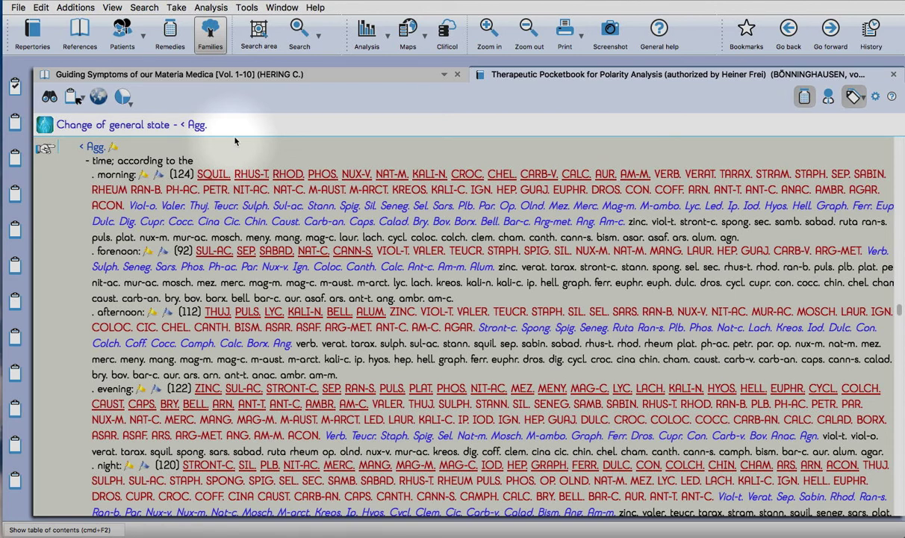
{"action": "left_click", "coordinate": [301, 35]}
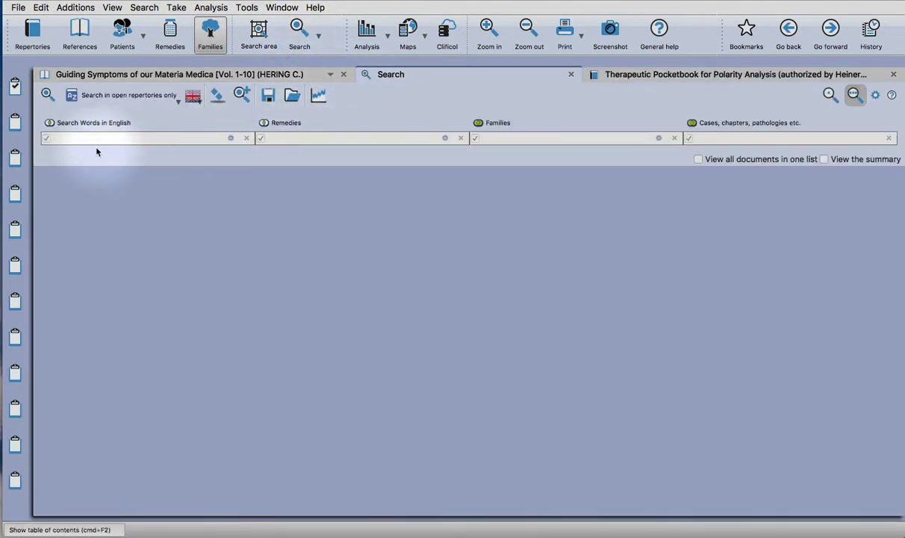
- Start a Search (F4) tab, toggling the default-search and synonym options back to their original settings
{"action": "left_click", "coordinate": [320, 43]}
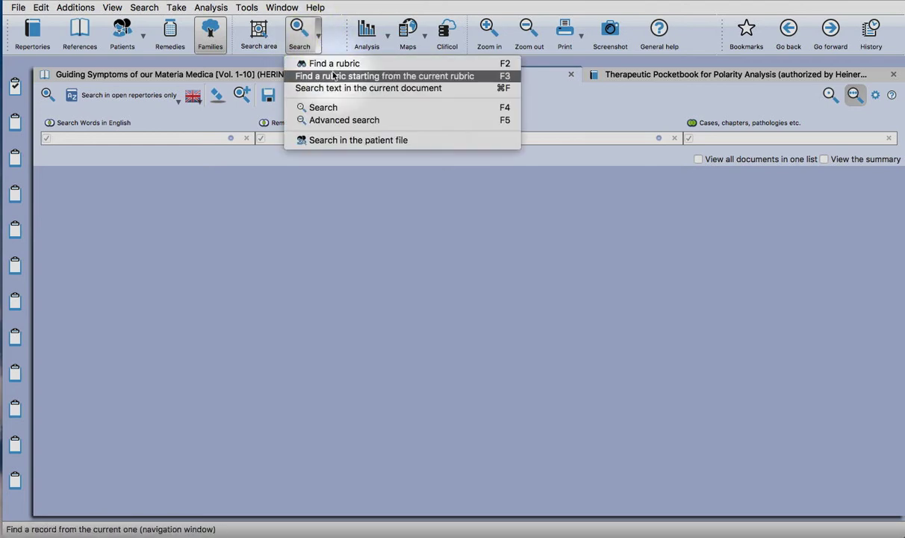
{"action": "left_click", "coordinate": [329, 111]}
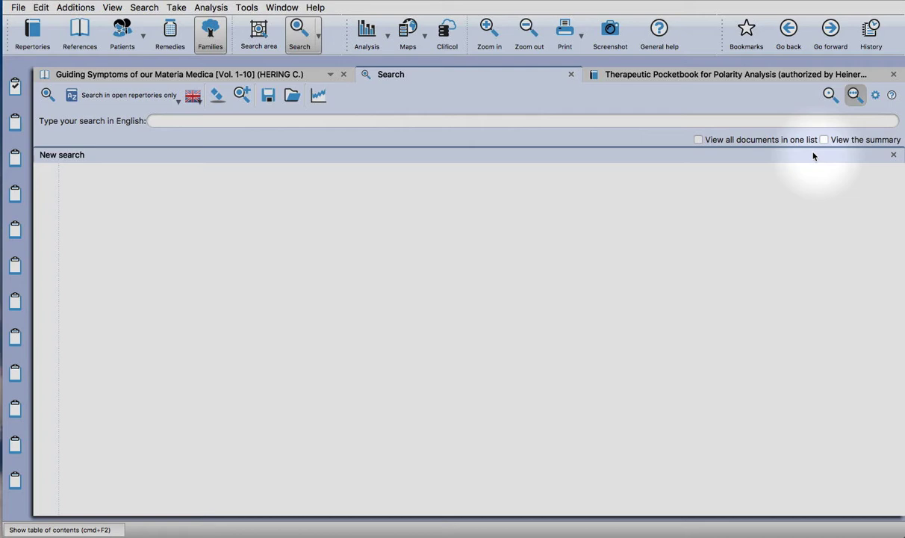
{"action": "left_click", "coordinate": [878, 97]}
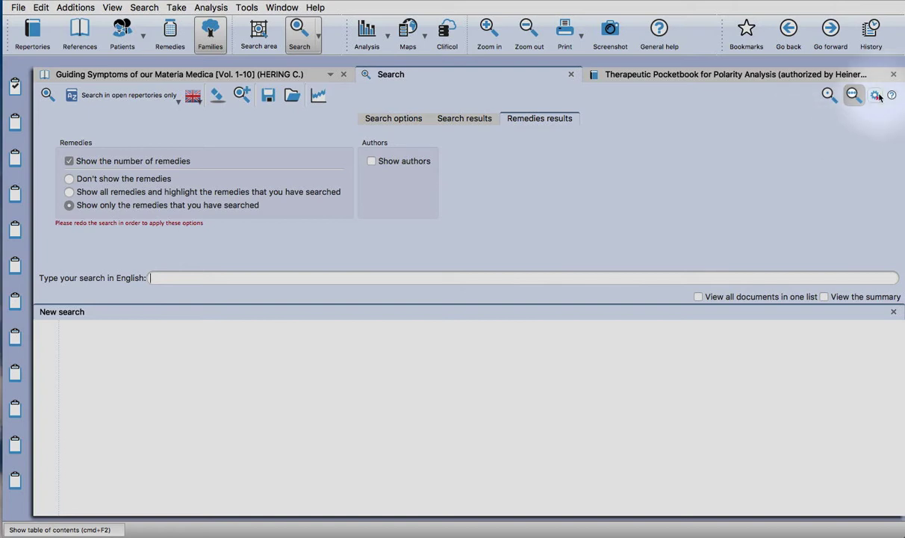
{"action": "left_click", "coordinate": [399, 121]}
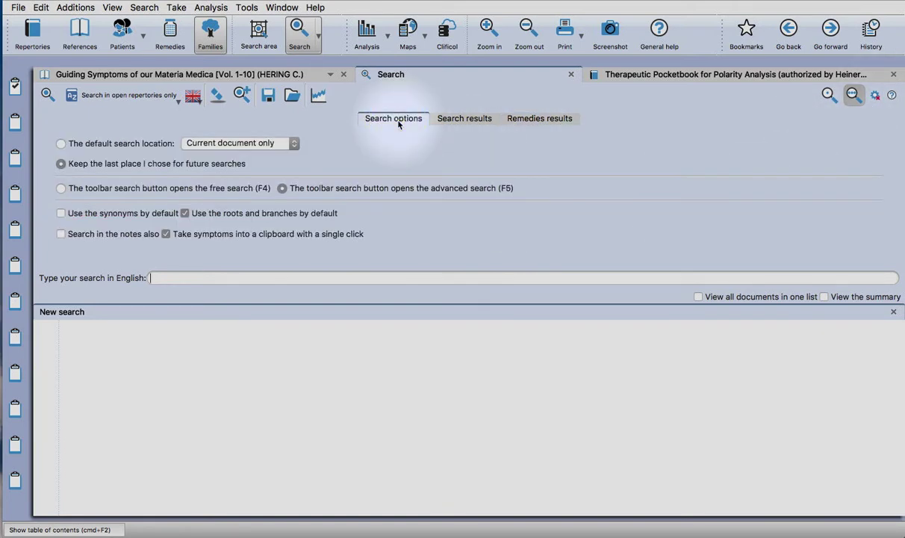
{"action": "left_click", "coordinate": [100, 190]}
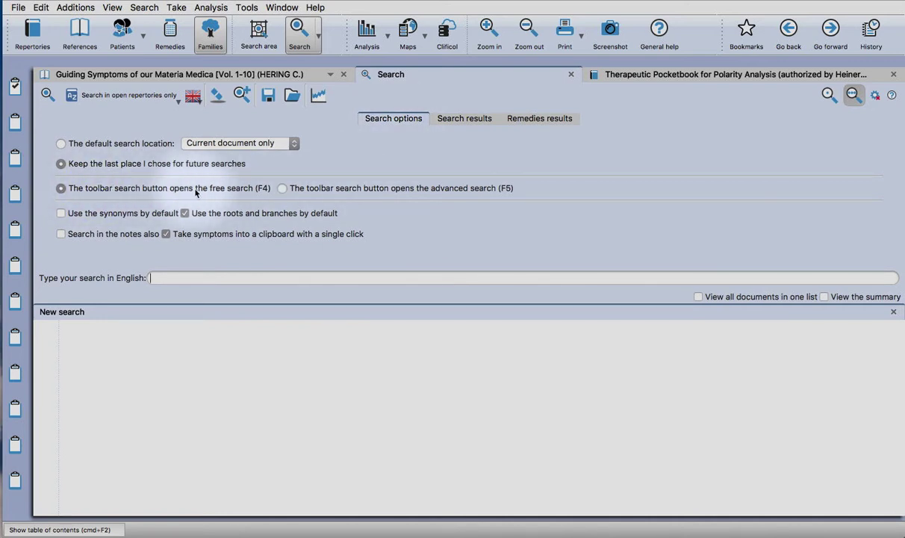
{"action": "left_click", "coordinate": [376, 191]}
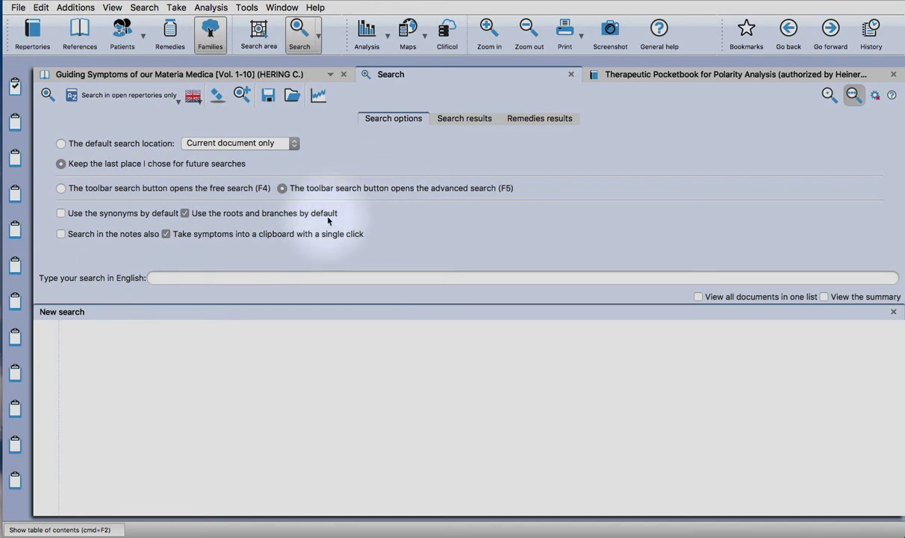
{"action": "left_click", "coordinate": [94, 215]}
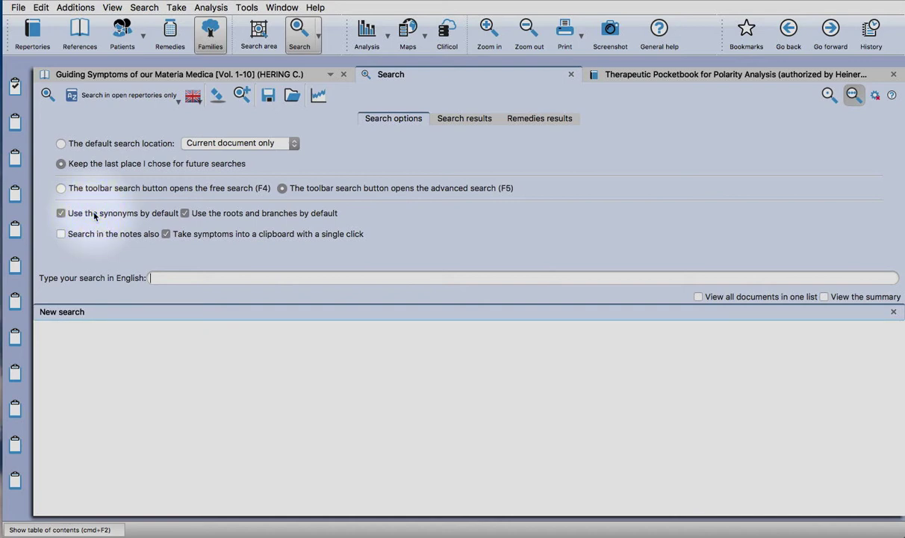
{"action": "left_click", "coordinate": [93, 213]}
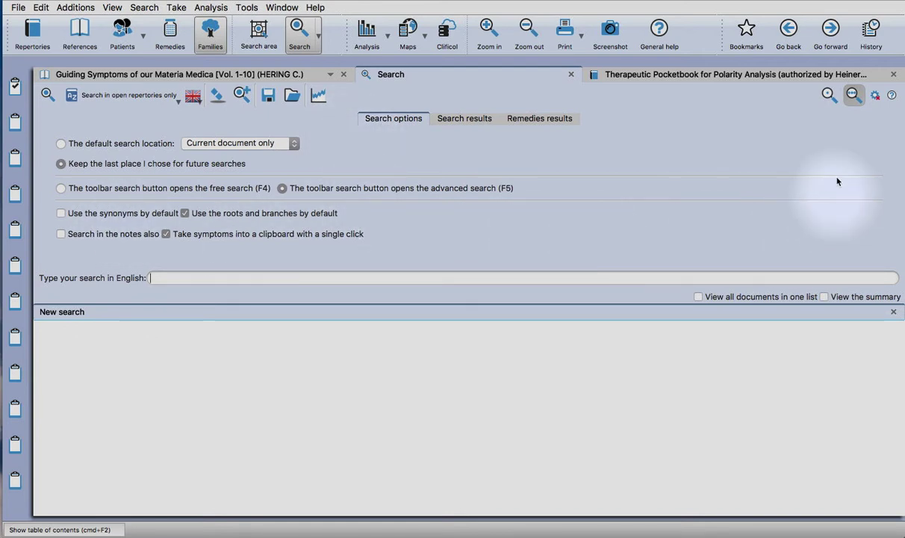
{"action": "left_click", "coordinate": [875, 95]}
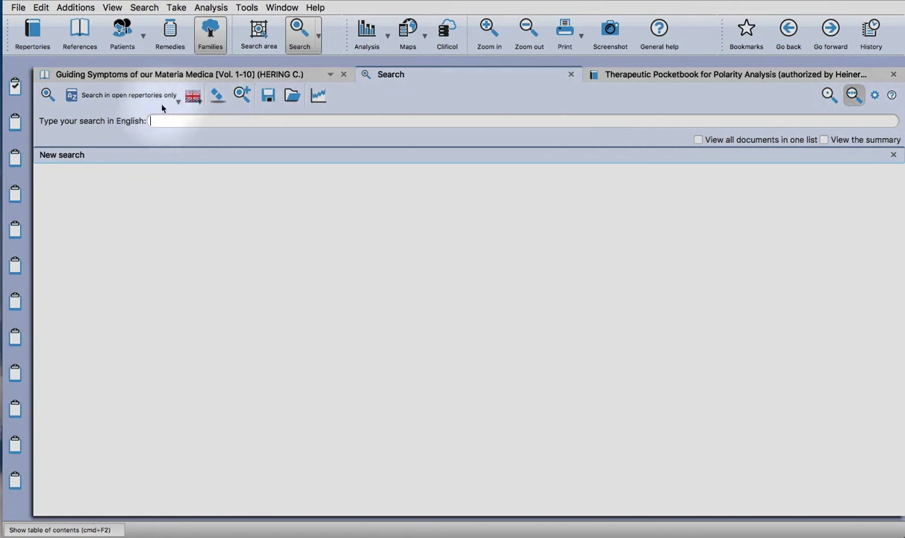
- Close the search tab, try a new advanced search, then return to the Pocketbook rubric
{"action": "left_click", "coordinate": [572, 77]}
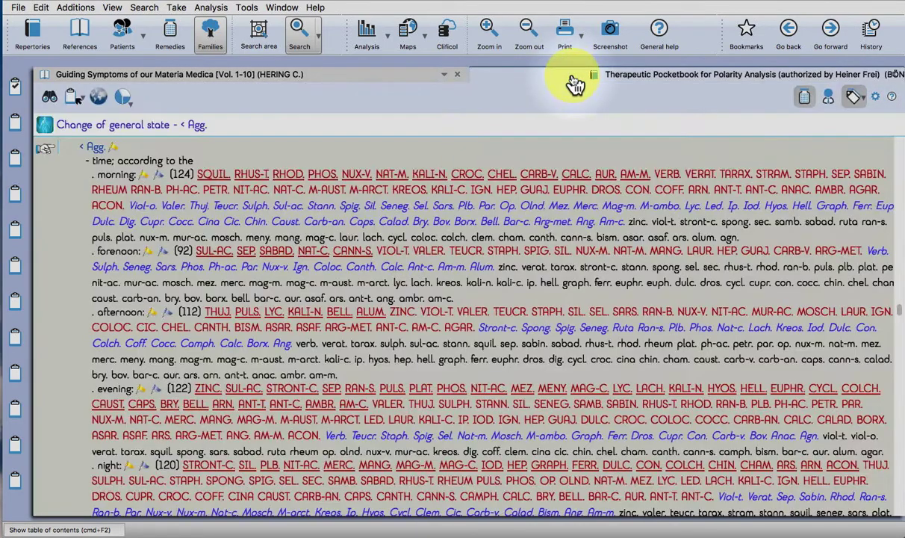
{"action": "left_click", "coordinate": [298, 44]}
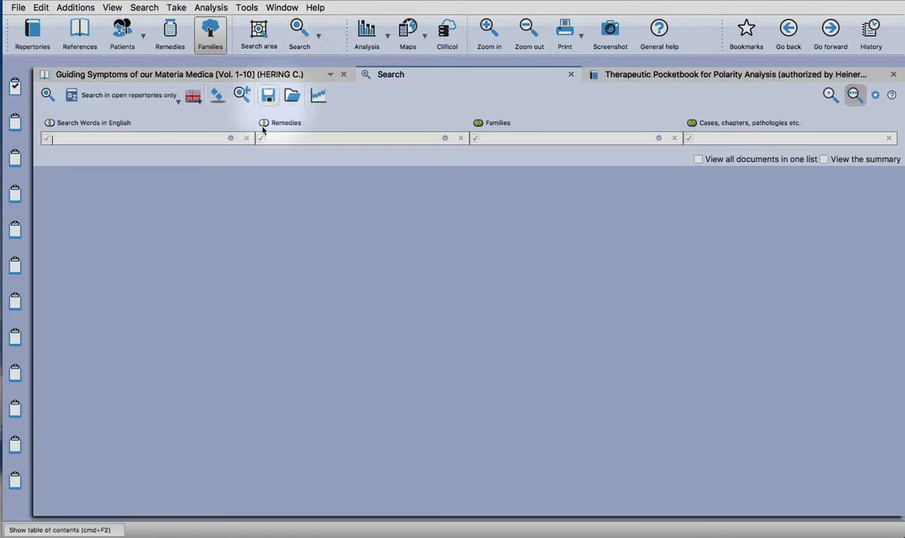
{"action": "left_click", "coordinate": [120, 136]}
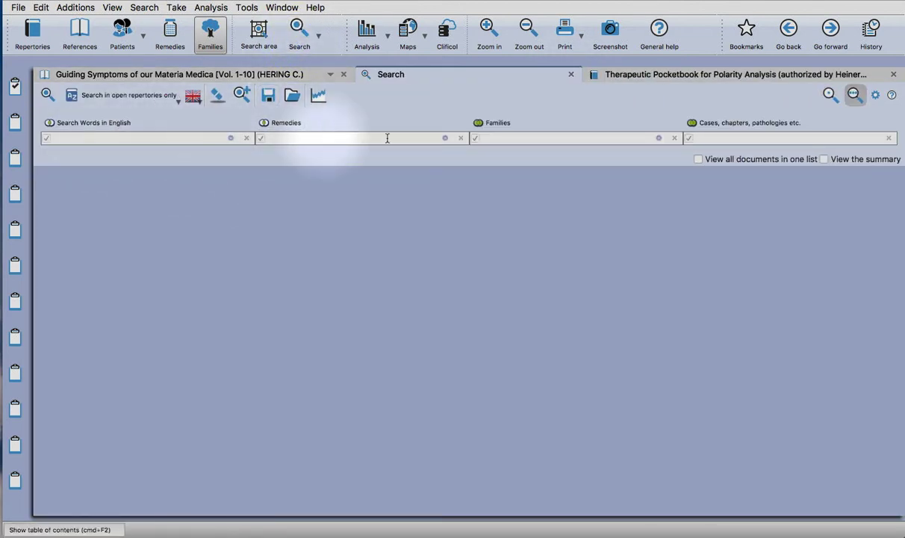
{"action": "left_click", "coordinate": [676, 75]}
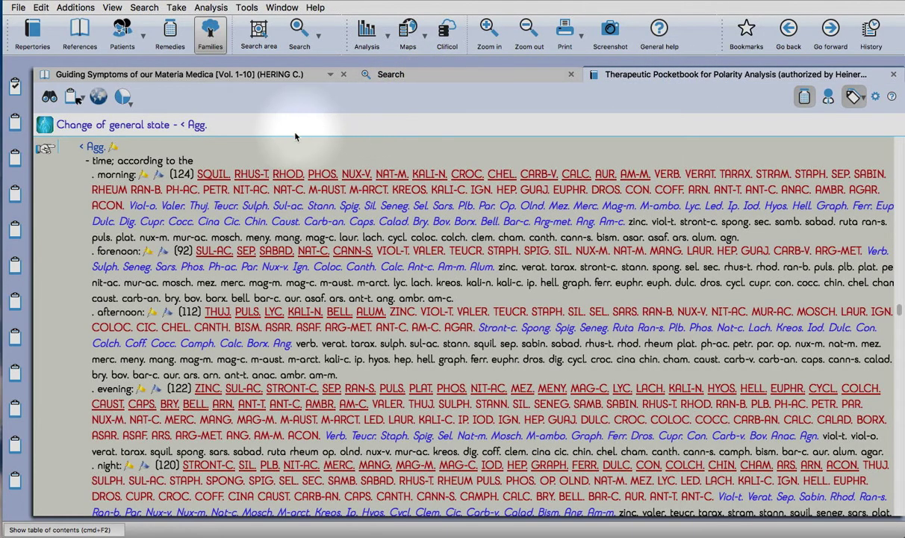
- In the search view, set the search scope to 'Current document only'
{"action": "left_click", "coordinate": [444, 73]}
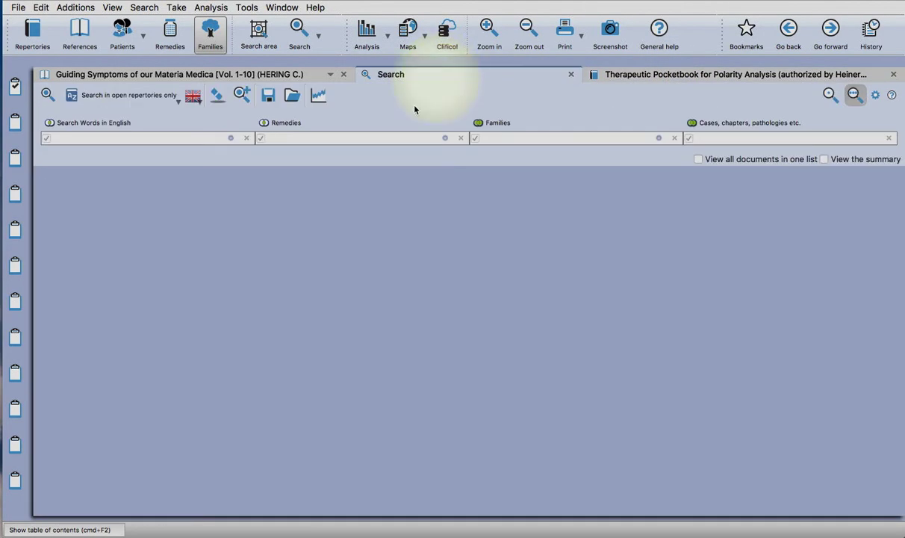
{"action": "left_click", "coordinate": [132, 98]}
{"action": "left_click", "coordinate": [121, 113]}
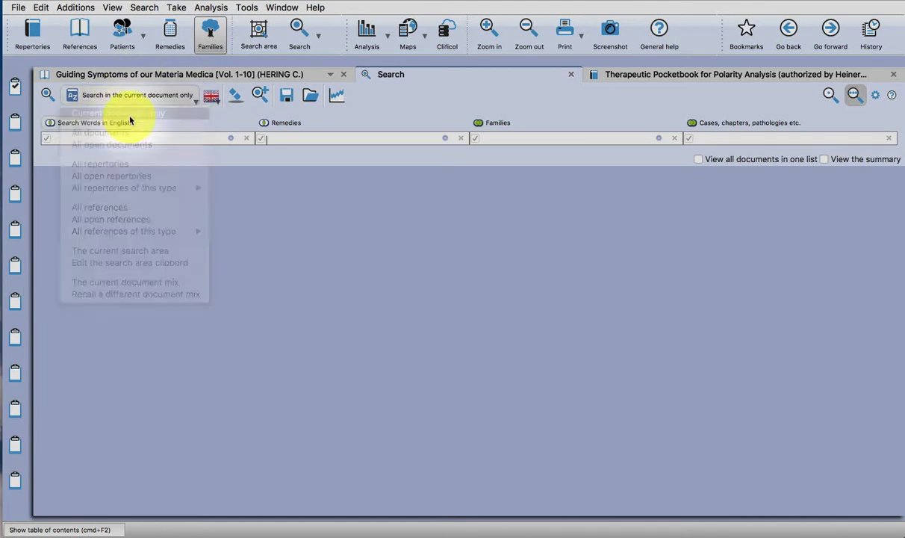
{"action": "left_click", "coordinate": [108, 138]}
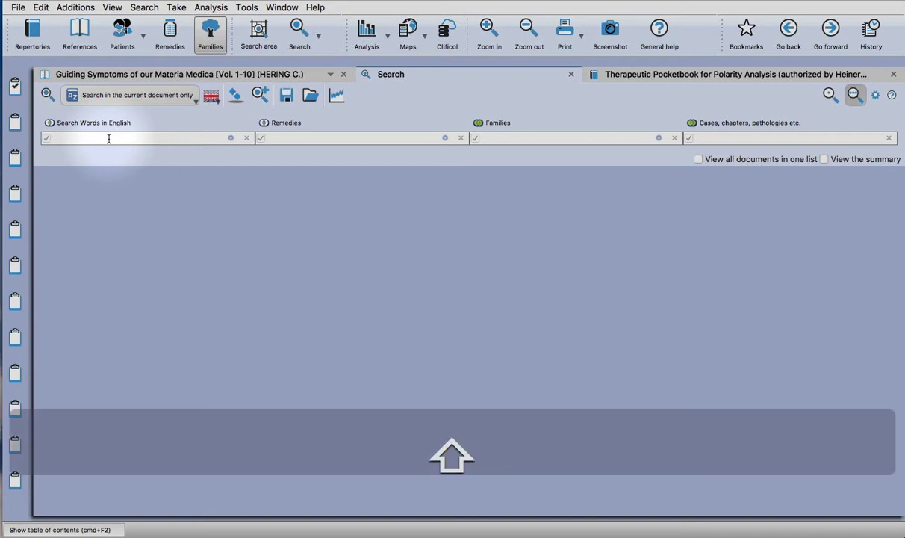
- Search the Pocketbook for 'agg', getting 778 rubrics, then open a new empty search
{"action": "type", "text": "<gg"}
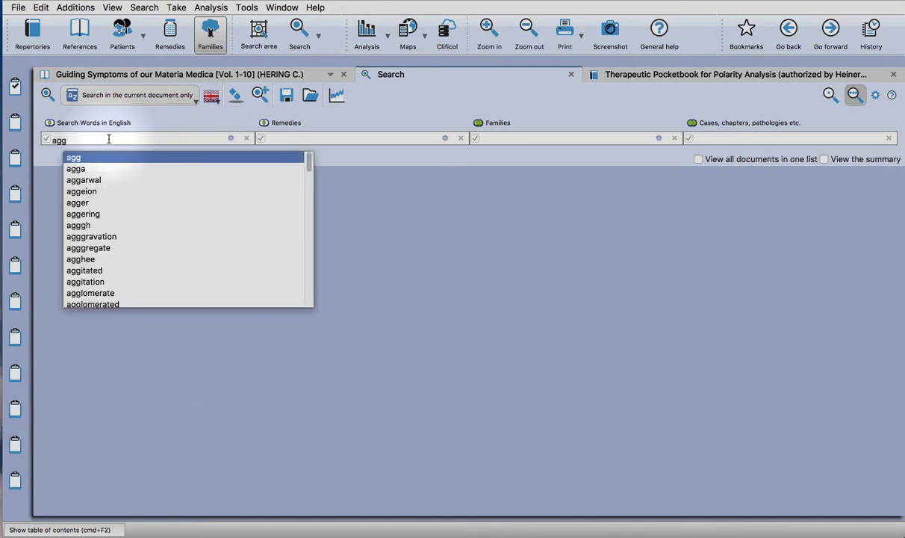
{"action": "key", "text": "Return"}
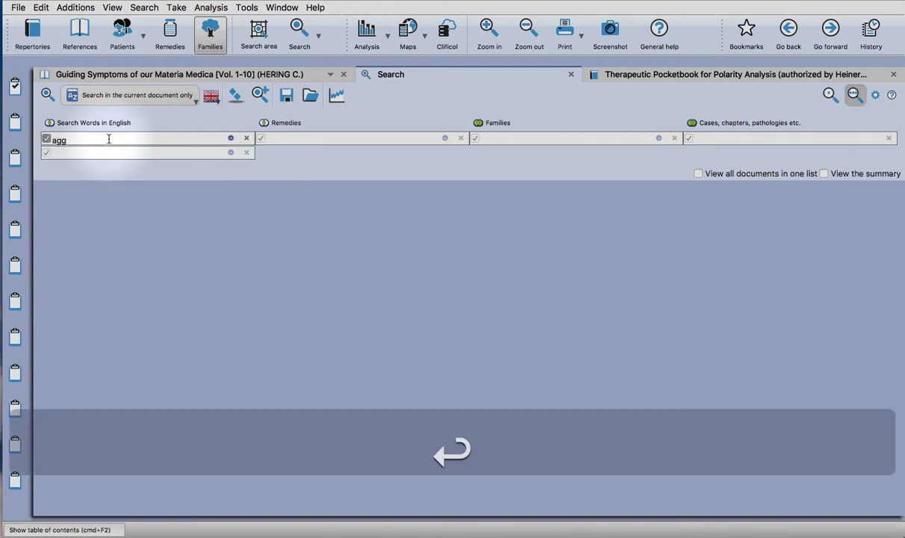
{"action": "key", "text": "Return"}
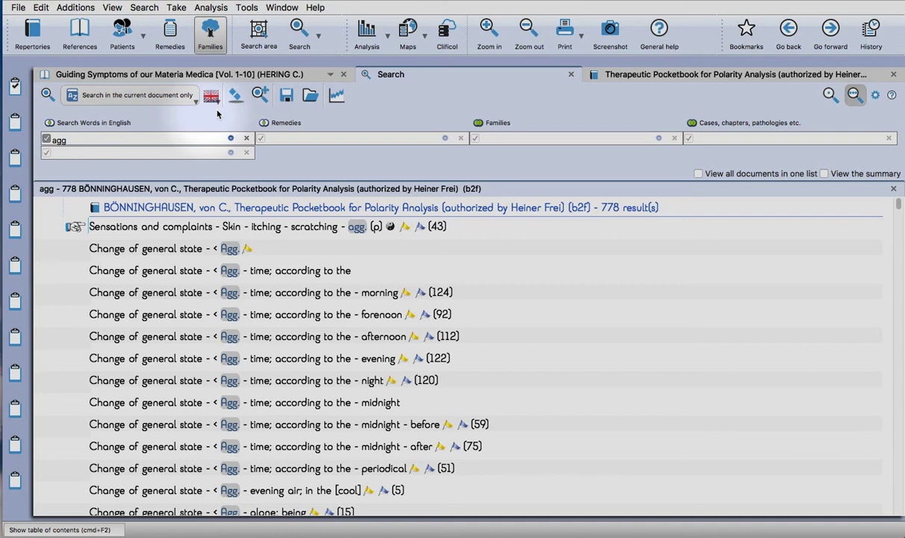
{"action": "left_click", "coordinate": [260, 100]}
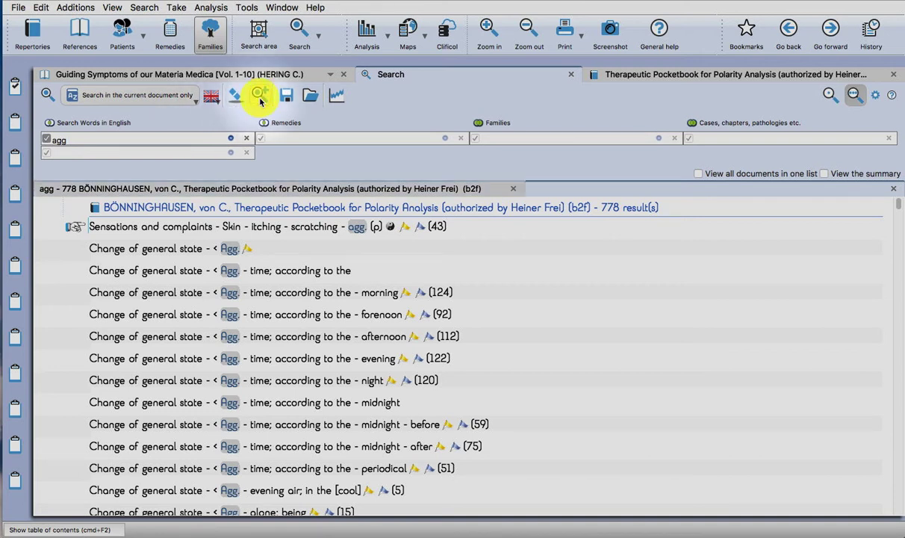
{"action": "left_click", "coordinate": [126, 141]}
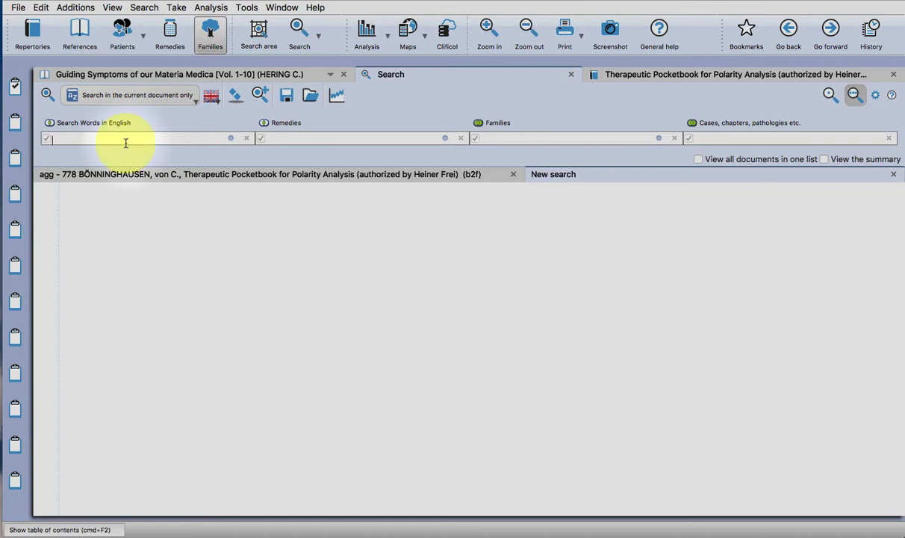
- Search for 'amel', listing 186 rubrics
{"action": "type", "text": "amel"}
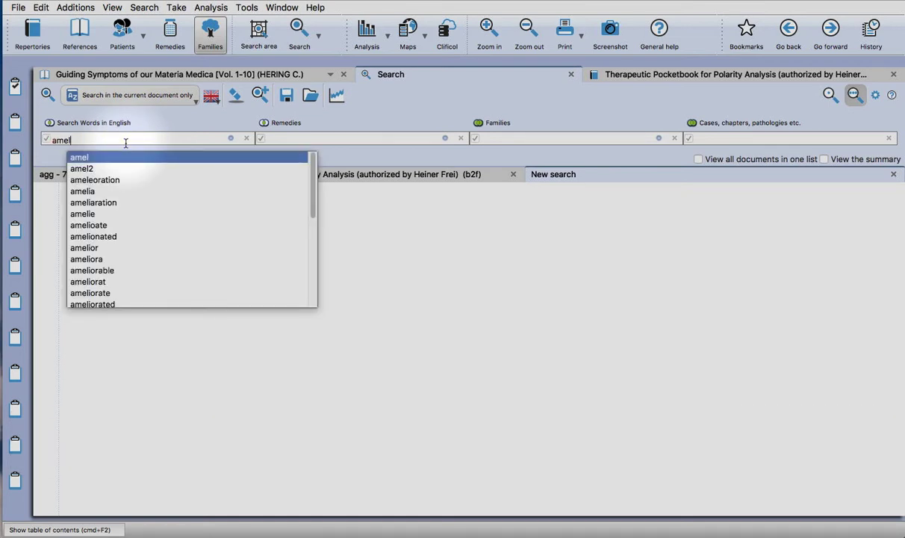
{"action": "key", "text": "Tab"}
{"action": "key", "text": "Return"}
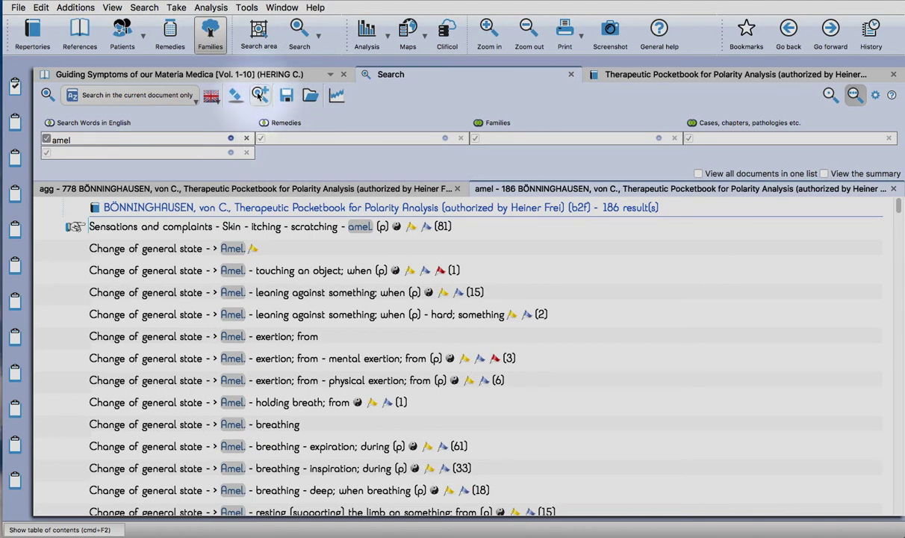
- In a new search tab, search for 'desire', listing 49 rubrics
{"action": "left_click", "coordinate": [259, 95]}
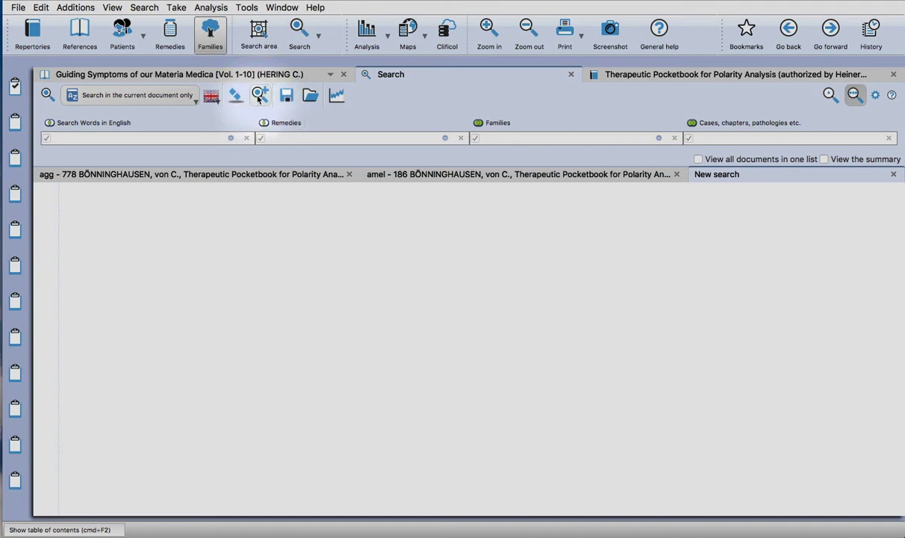
{"action": "left_click", "coordinate": [113, 137]}
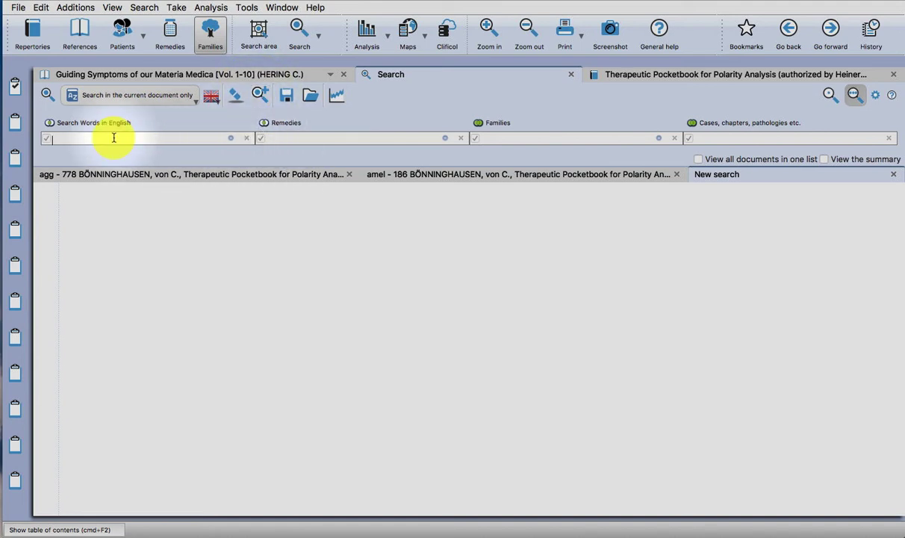
{"action": "type", "text": "desire"}
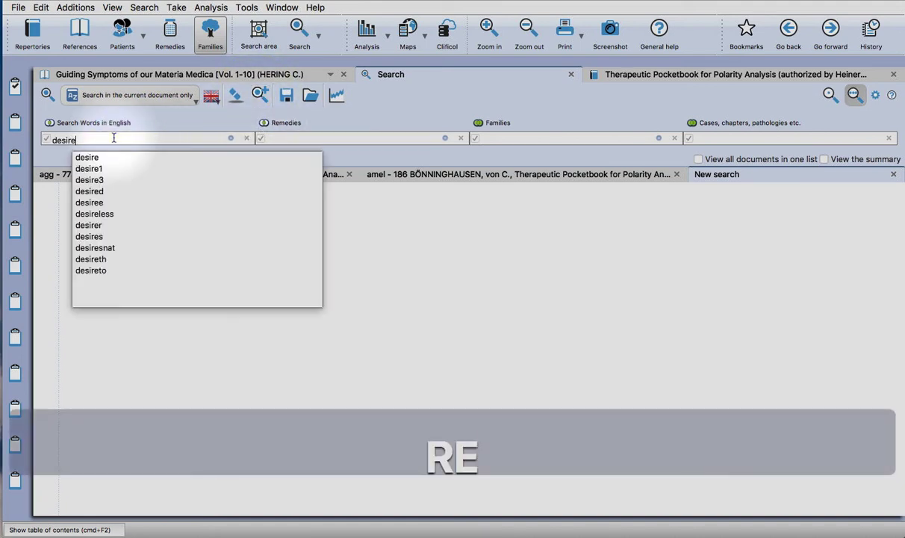
{"action": "key", "text": "Tab"}
{"action": "key", "text": "Return"}
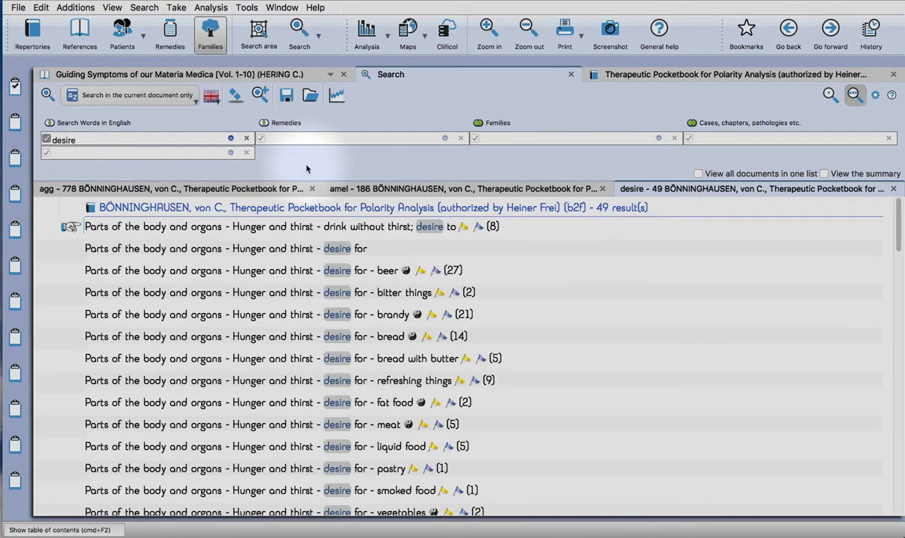
- In another new search tab, search for 'aversion', listing 28 rubrics
{"action": "left_click", "coordinate": [260, 95]}
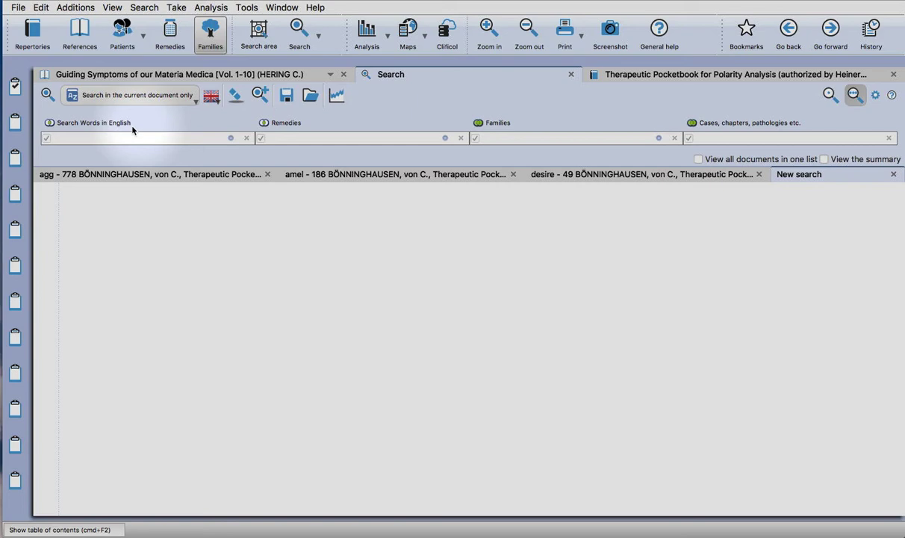
{"action": "left_click", "coordinate": [102, 138]}
{"action": "type", "text": "aver"}
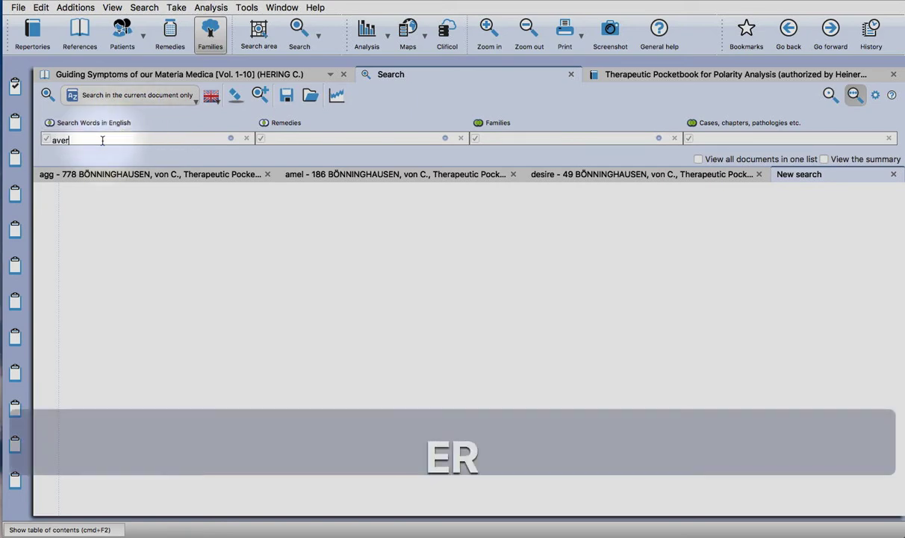
{"action": "type", "text": "sion"}
{"action": "key", "text": "Tab"}
{"action": "key", "text": "Return"}
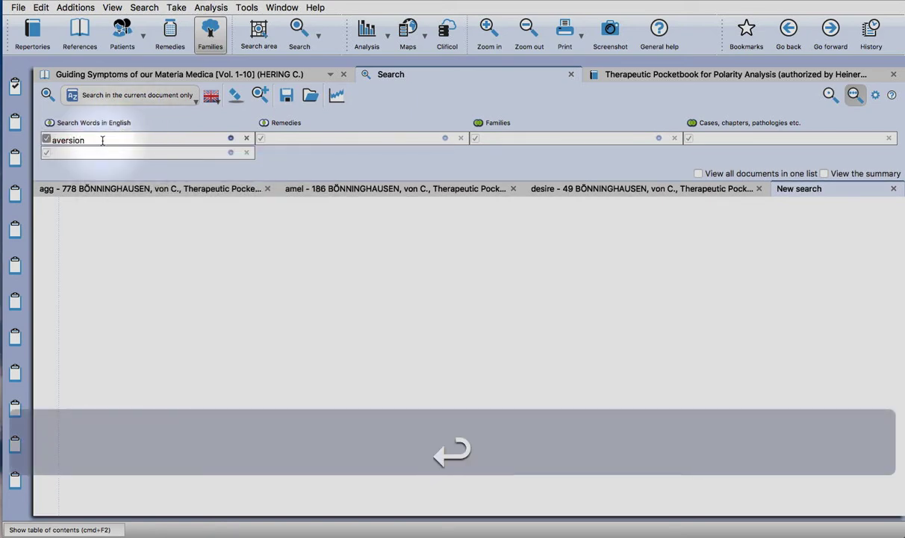
- Add 'sleep' as a second word to the agg search, narrowing it to 7 rubrics
{"action": "left_click", "coordinate": [114, 189]}
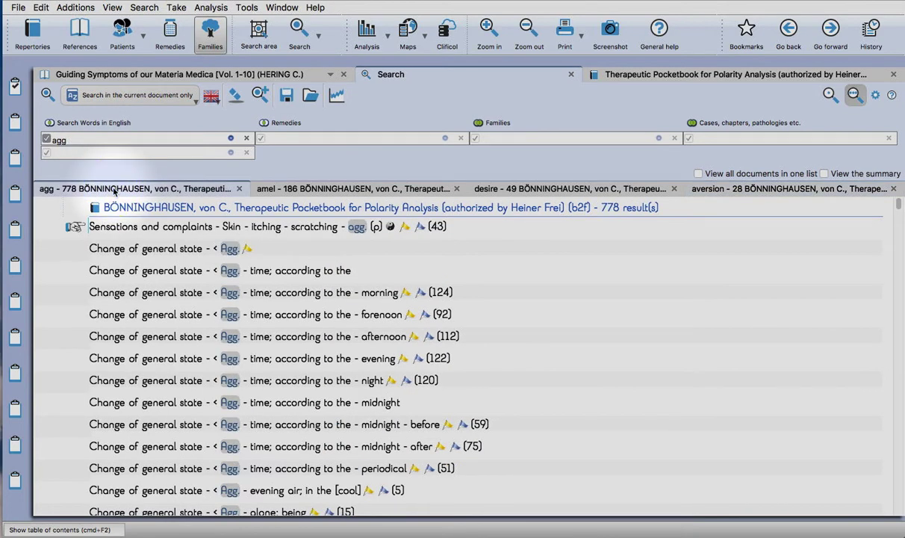
{"action": "left_click", "coordinate": [90, 151]}
{"action": "type", "text": "sleep"}
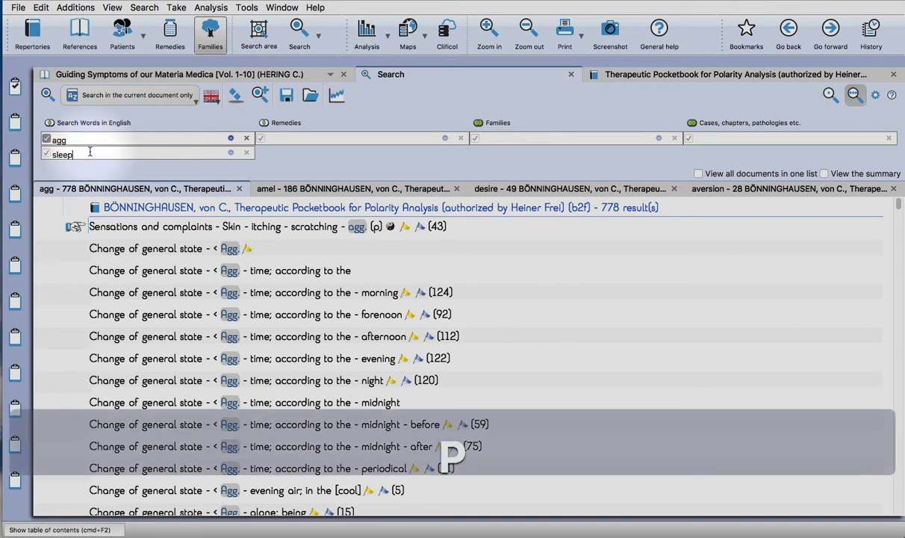
{"action": "key", "text": "Return"}
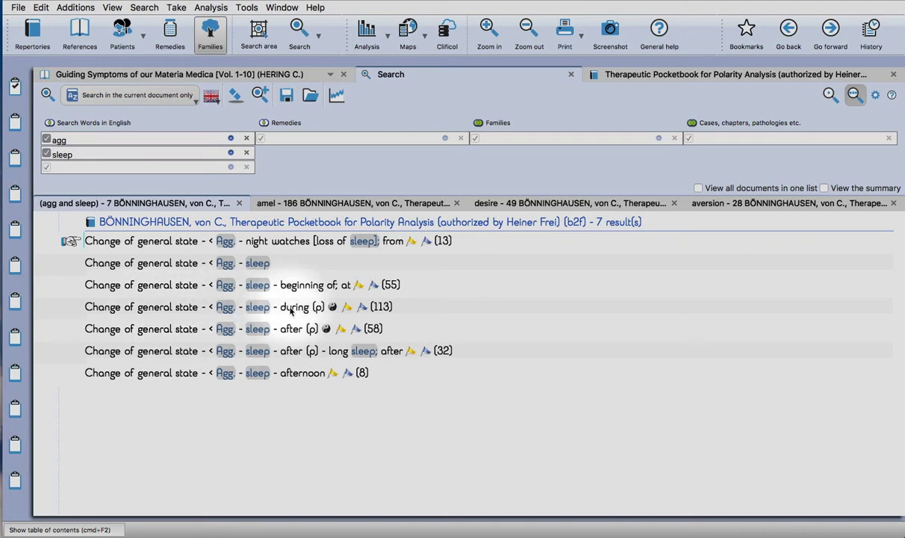
{"action": "left_click", "coordinate": [876, 95]}
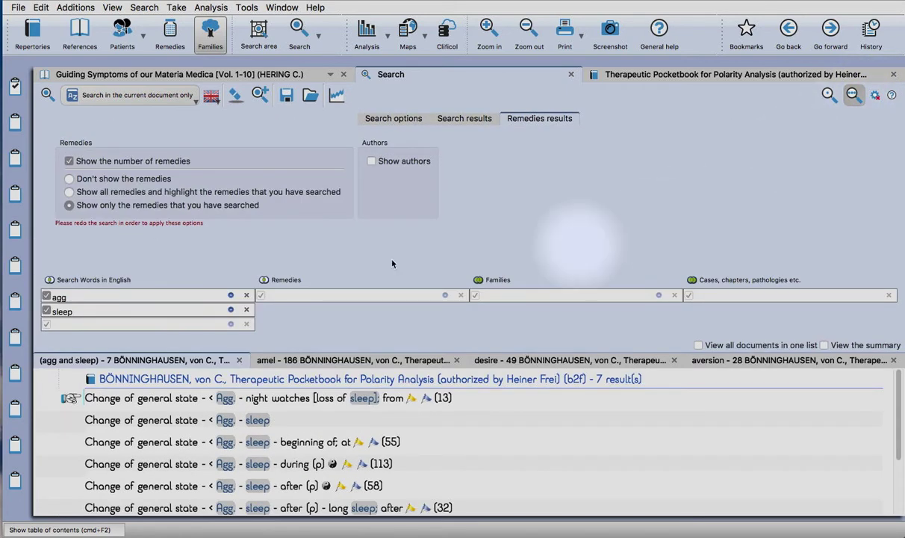
{"action": "left_click", "coordinate": [392, 121]}
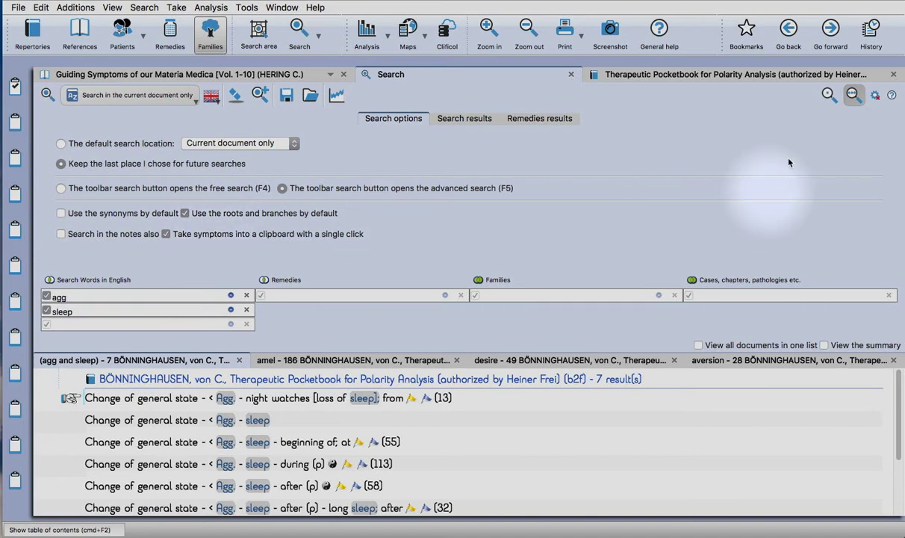
{"action": "left_click", "coordinate": [874, 95]}
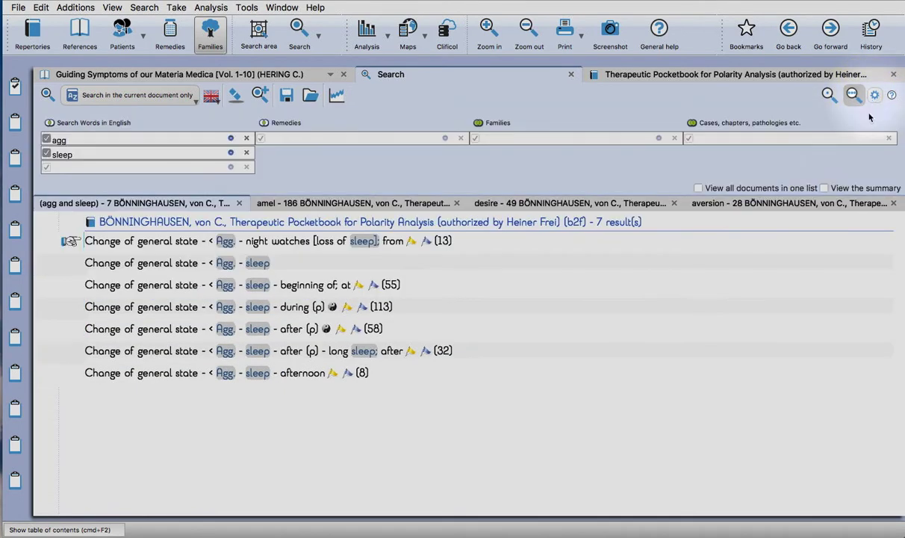
- Clip the Agg. sleep-during rubric, swap sleep for exertion, and clip 'Agg. - exertion; from - mind'
{"action": "double_click", "coordinate": [292, 308]}
{"action": "left_click", "coordinate": [246, 152]}
{"action": "left_click", "coordinate": [105, 154]}
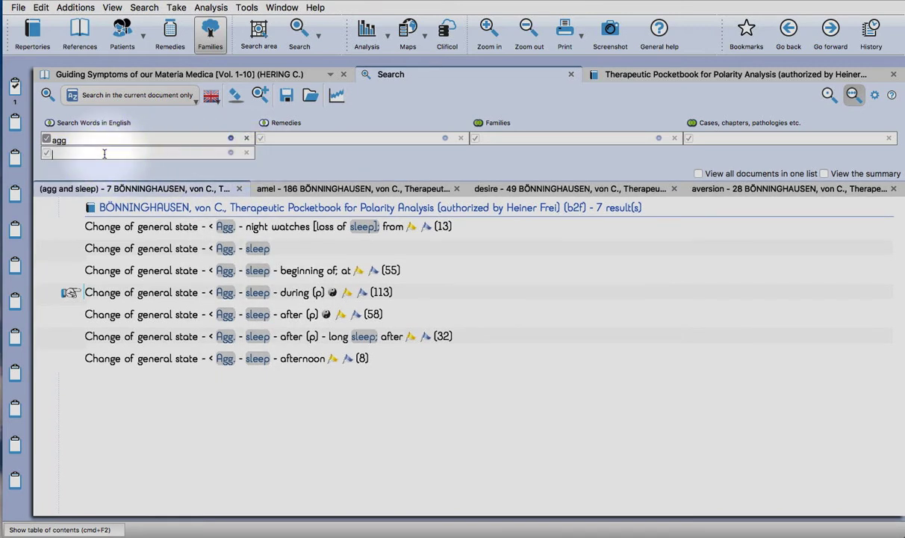
{"action": "type", "text": "exertion"}
{"action": "key", "text": "Tab"}
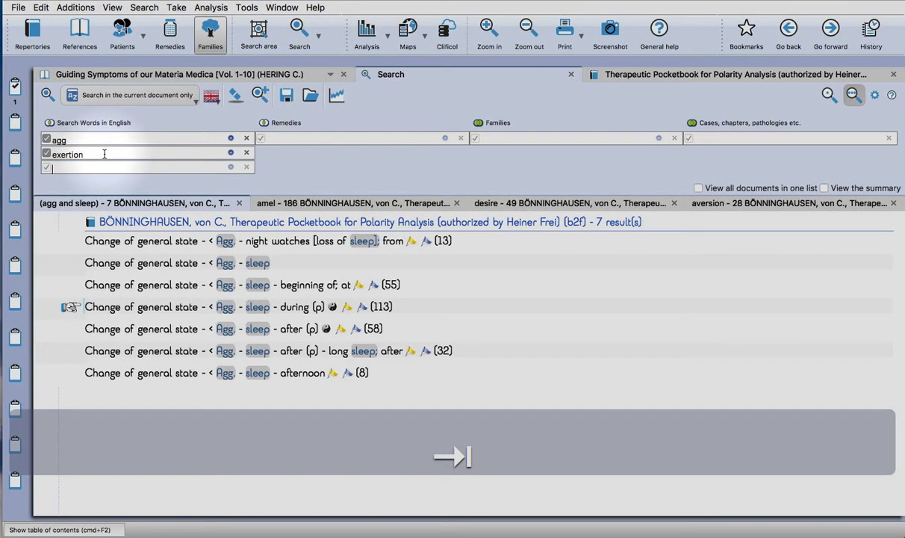
{"action": "key", "text": "Return"}
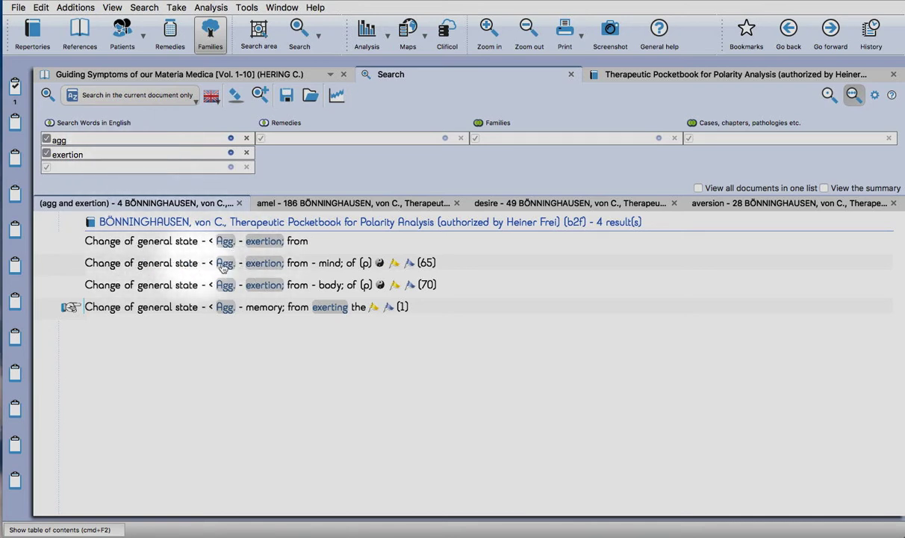
{"action": "double_click", "coordinate": [265, 269]}
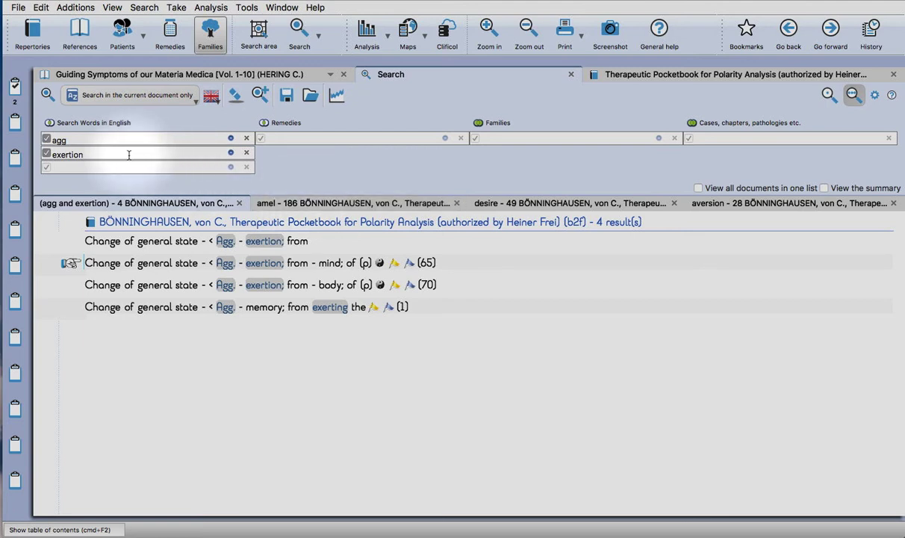
- Replace exertion with 'lying' (11 rubrics) and clip the 'Agg. - lying; while' rubric
{"action": "left_click", "coordinate": [246, 154]}
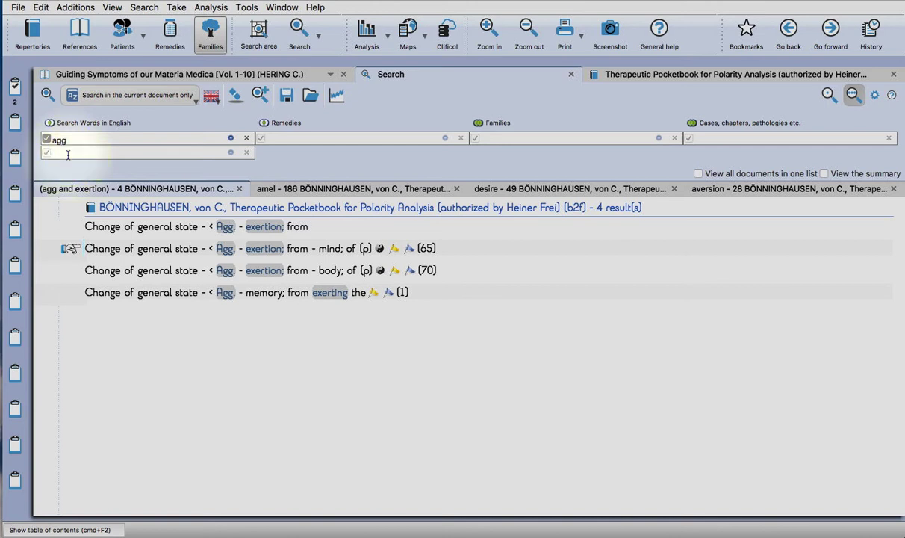
{"action": "type", "text": "lying"}
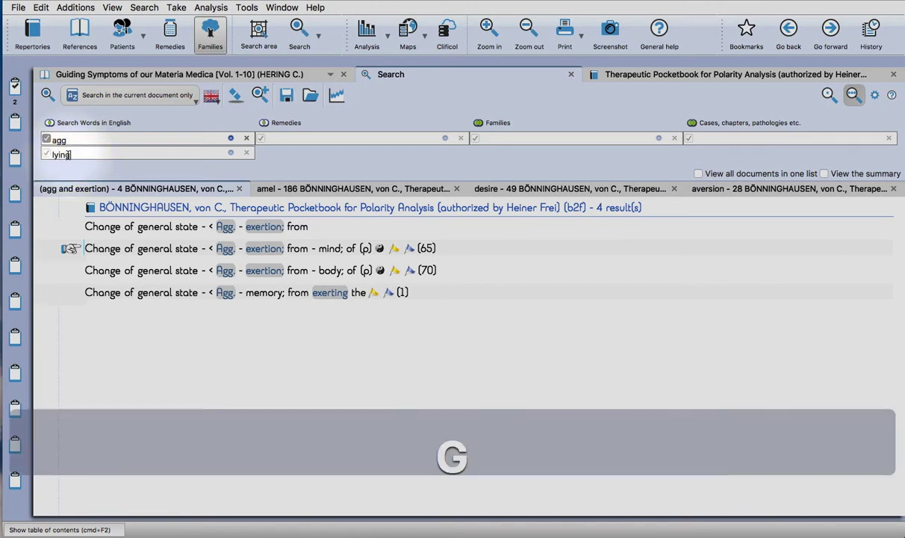
{"action": "key", "text": "Tab"}
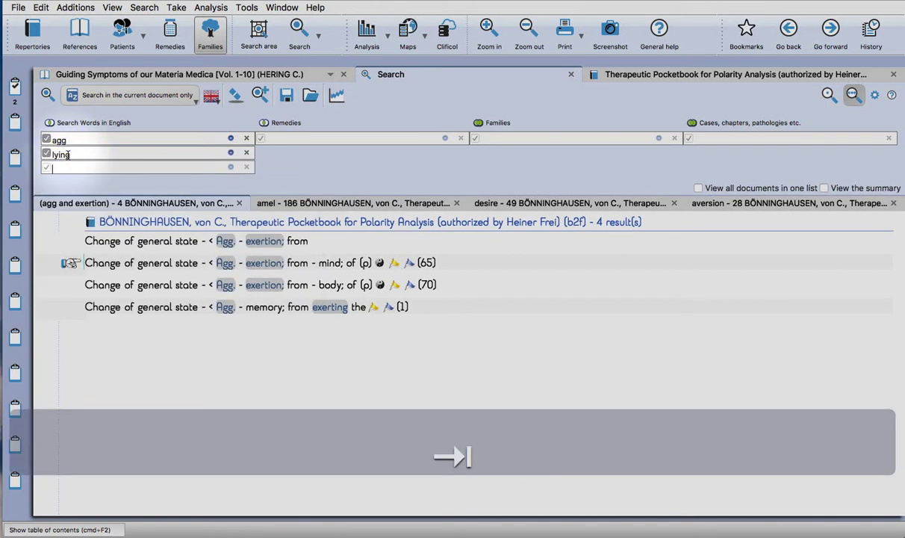
{"action": "key", "text": "Return"}
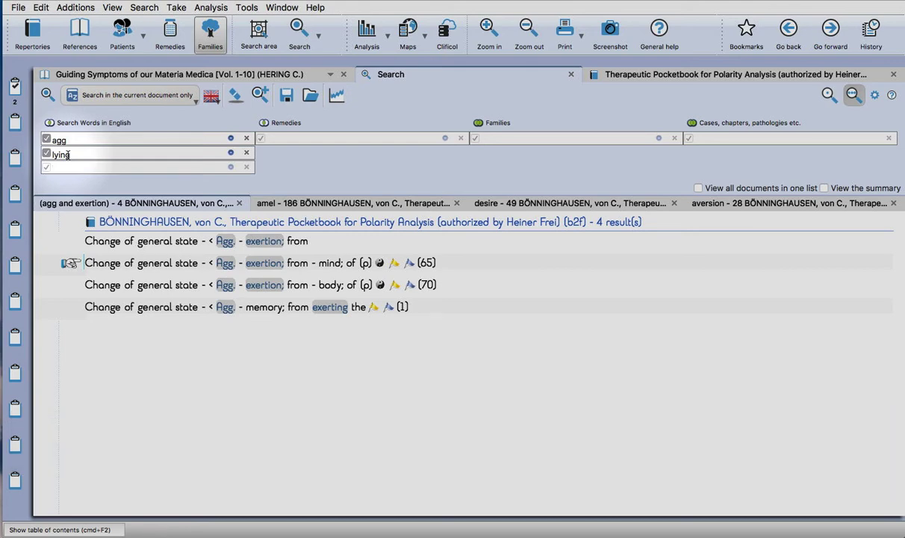
{"action": "key", "text": "Return"}
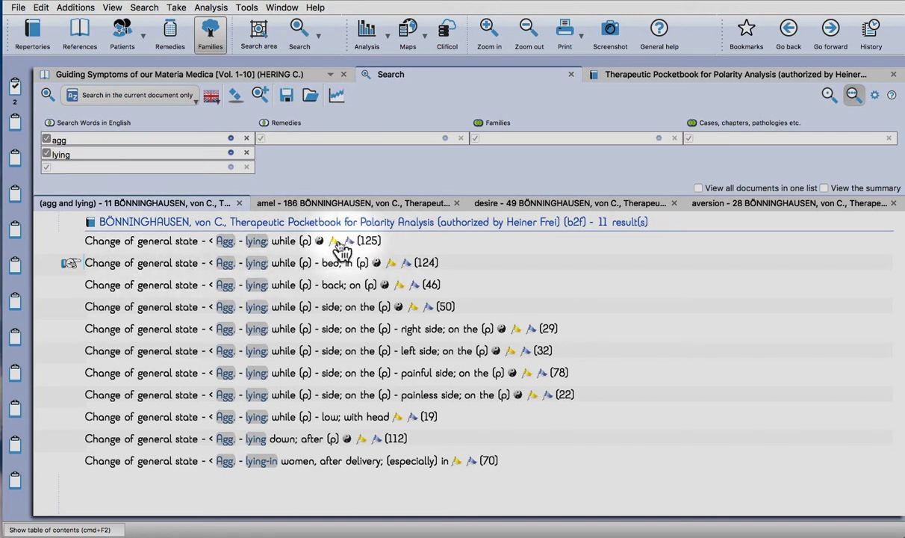
{"action": "left_click", "coordinate": [257, 244]}
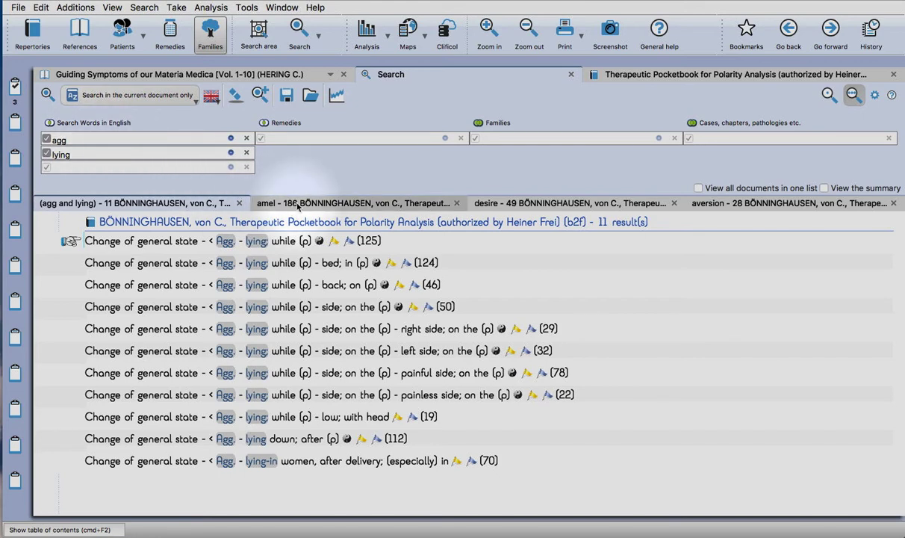
- Add 'eating' to the amel search and clip the 'Amel. - eating; while' rubric
{"action": "left_click", "coordinate": [297, 203]}
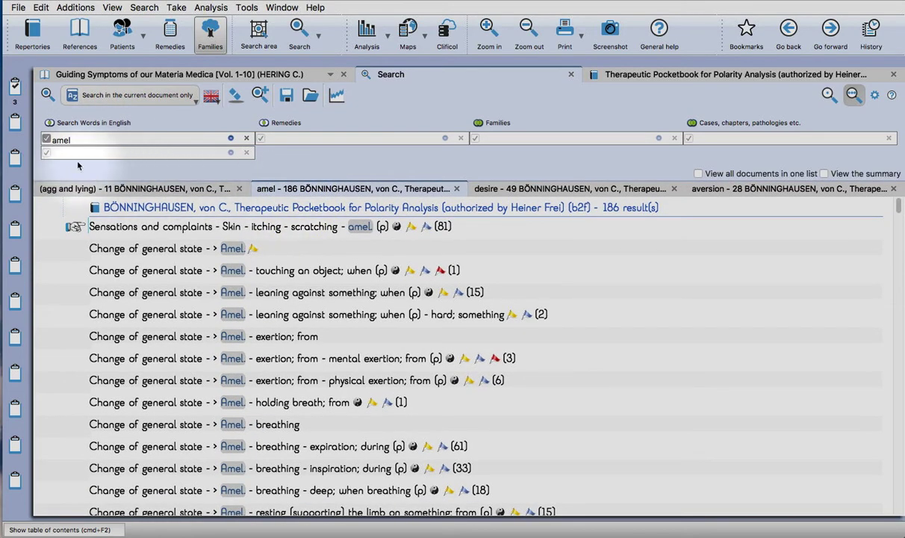
{"action": "left_click", "coordinate": [72, 154]}
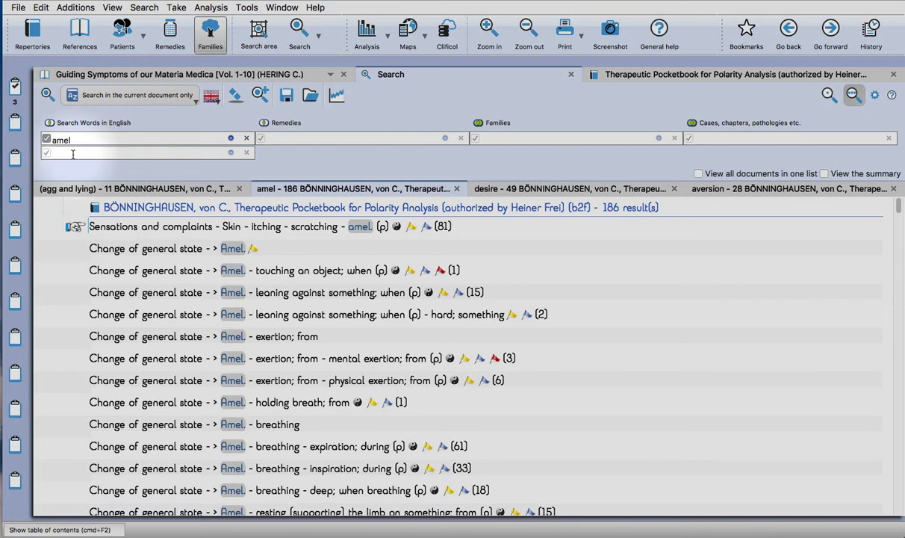
{"action": "type", "text": "eating"}
{"action": "key", "text": "Tab"}
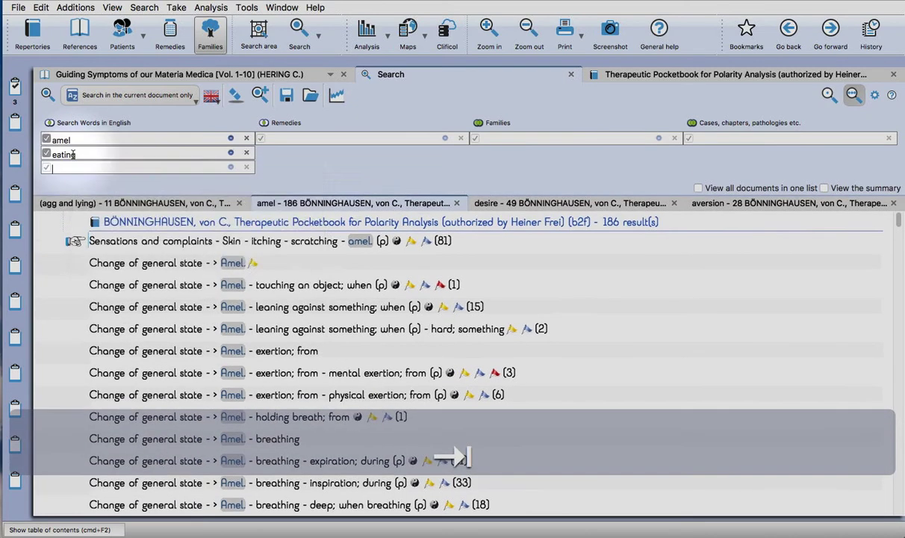
{"action": "key", "text": "Return"}
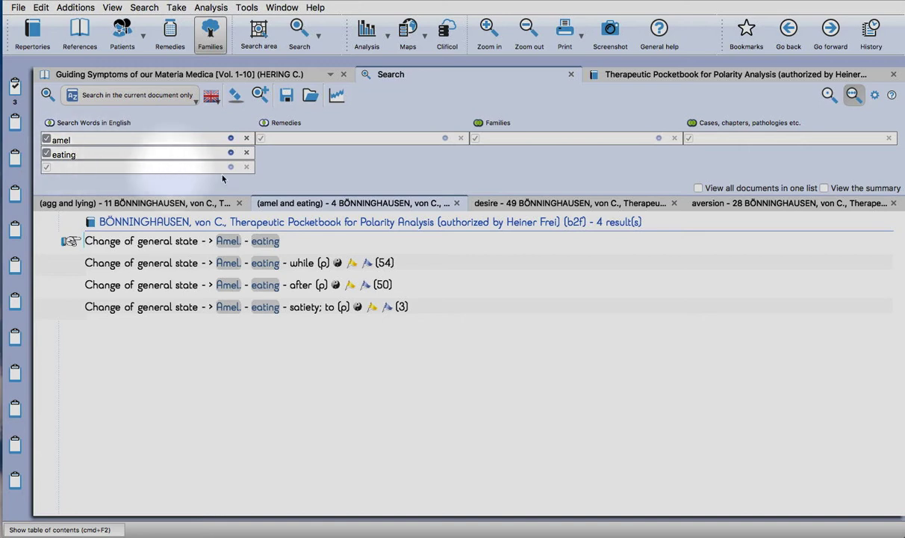
{"action": "left_click", "coordinate": [230, 268]}
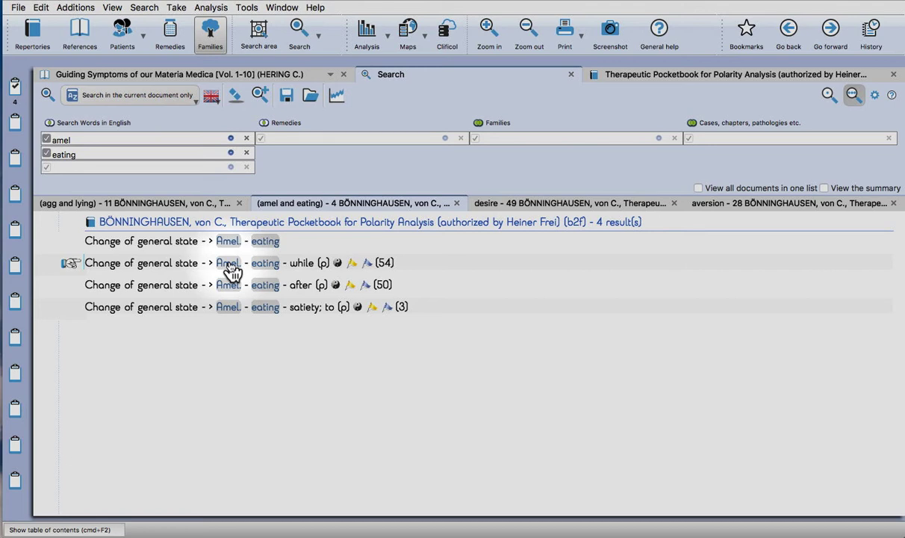
- Replace eating with 'walking' and clip the 'walking - air; in open' rubric
{"action": "double_click", "coordinate": [63, 154]}
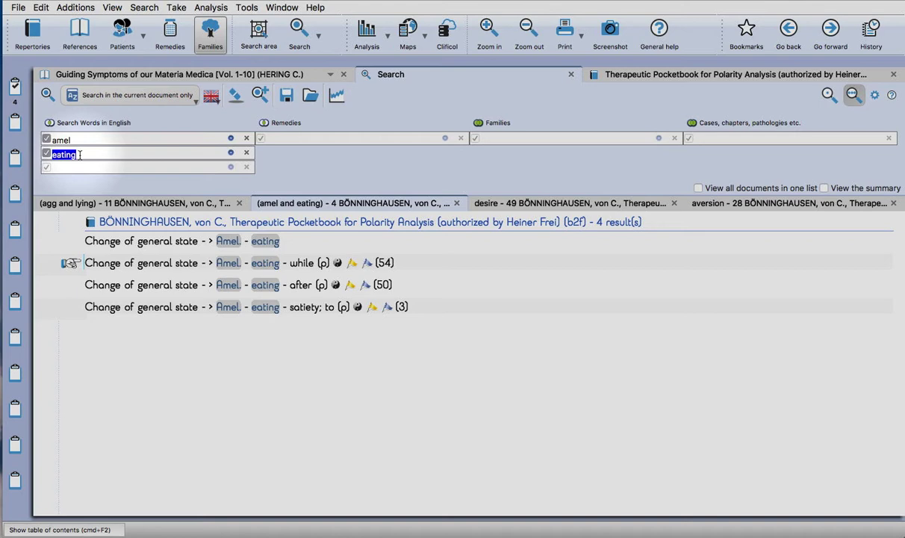
{"action": "type", "text": "walk"}
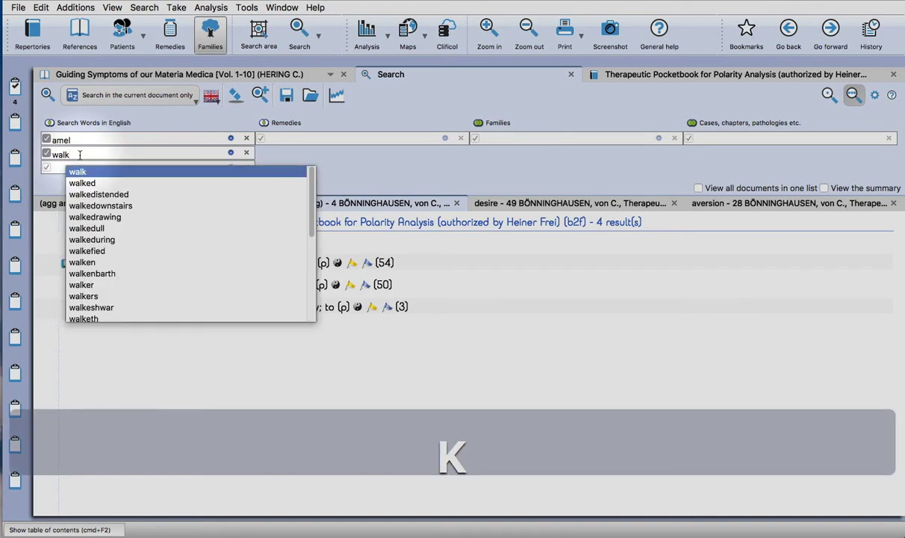
{"action": "type", "text": "ing"}
{"action": "key", "text": "Tab"}
{"action": "key", "text": "Return"}
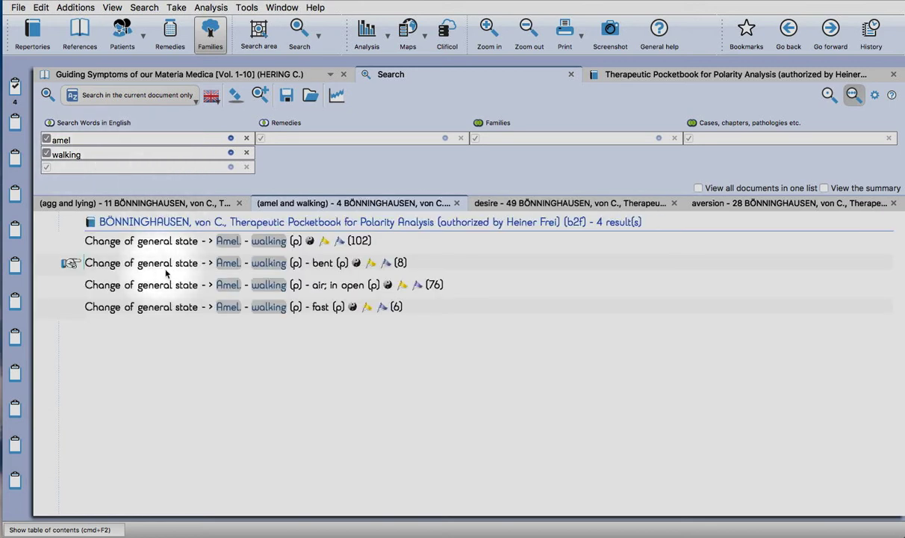
{"action": "left_click", "coordinate": [228, 288]}
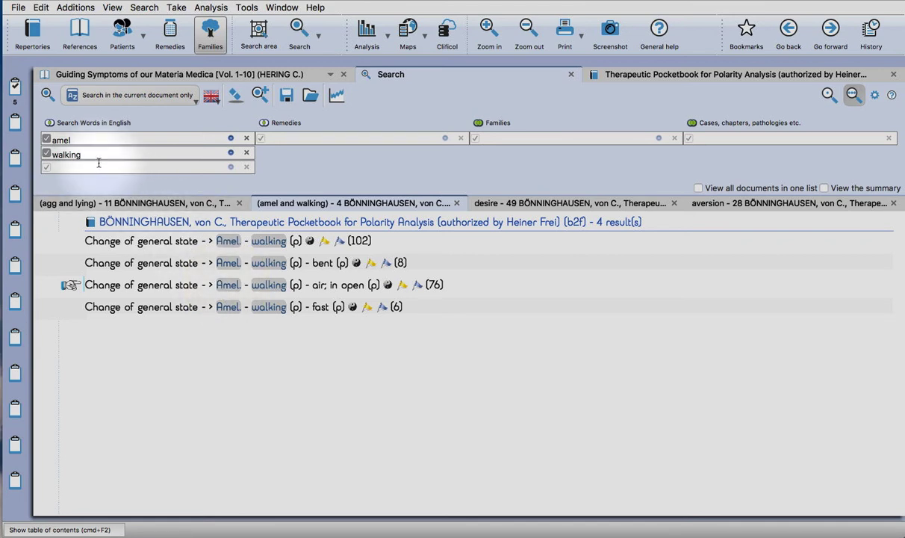
- Swap 'walking' for 'cold' in the Amel. search and add the 'water - cold water' rubric to the clipboard
{"action": "left_click", "coordinate": [246, 153]}
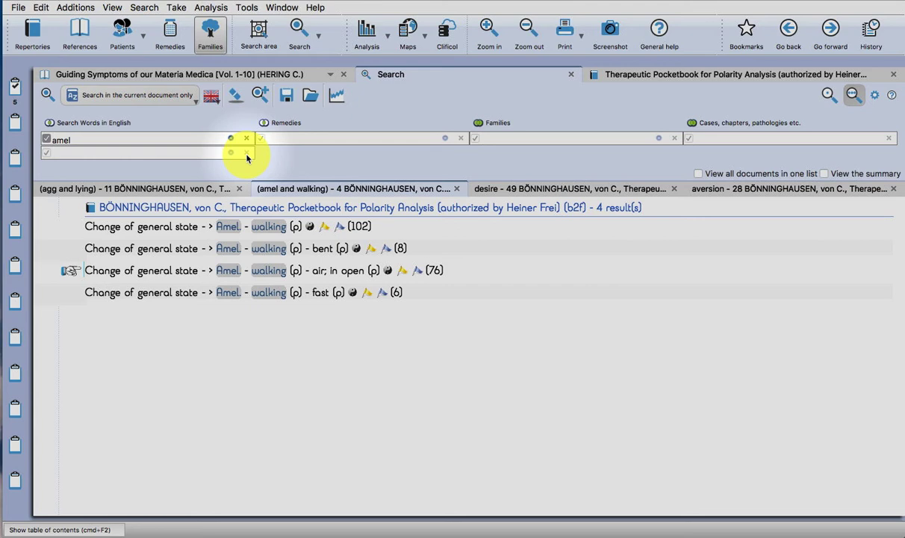
{"action": "left_click", "coordinate": [126, 151]}
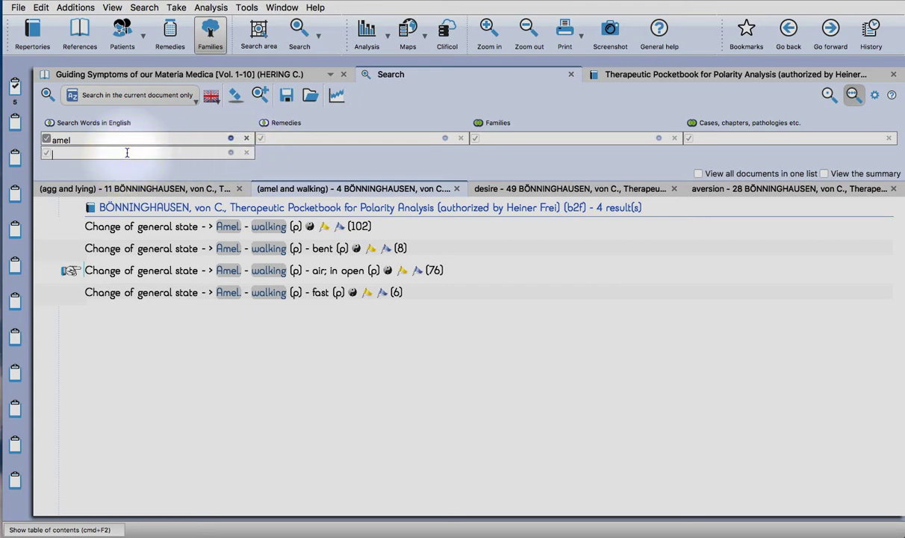
{"action": "type", "text": "cold"}
{"action": "key", "text": "Tab"}
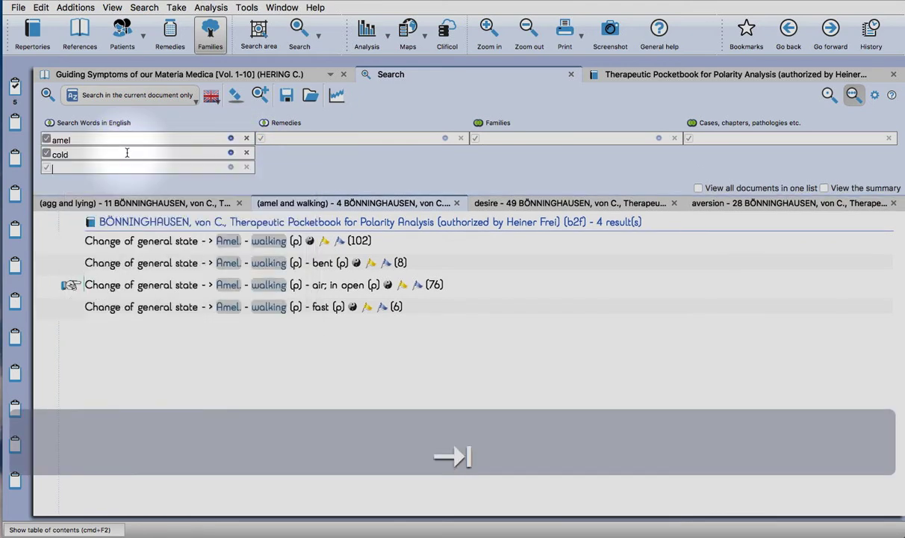
{"action": "key", "text": "Return"}
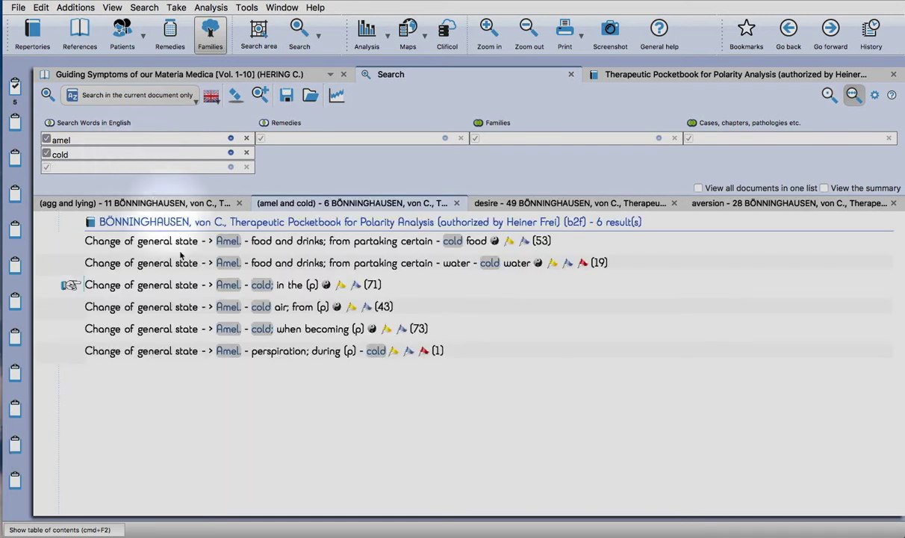
{"action": "left_click", "coordinate": [227, 293]}
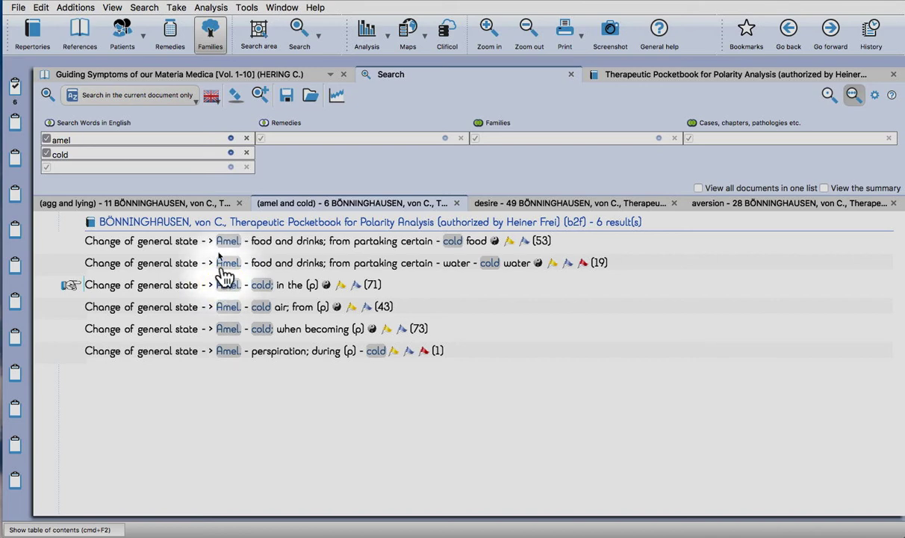
- Replace 'lying' with 'warm' in the Agg. search and add 'Agg. - warmth in general; from' to the clipboard
{"action": "left_click", "coordinate": [165, 207]}
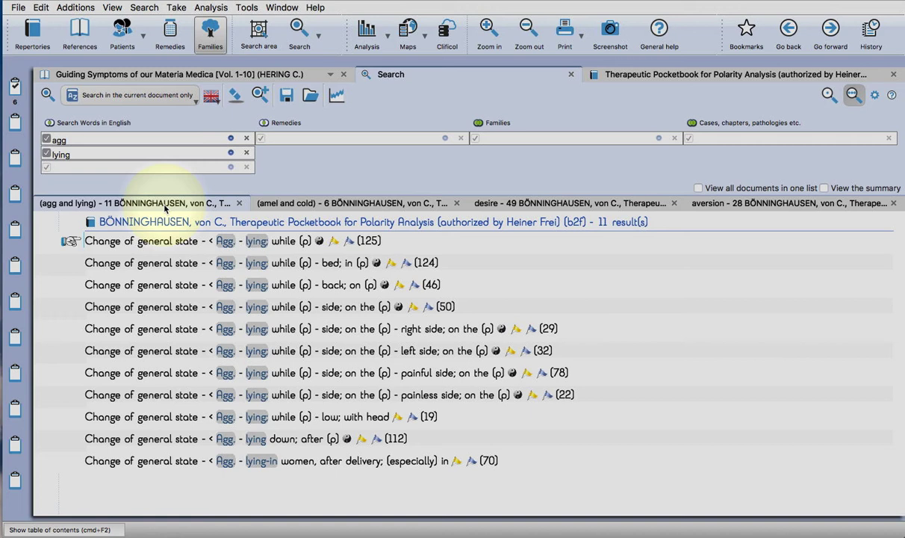
{"action": "left_click", "coordinate": [246, 154]}
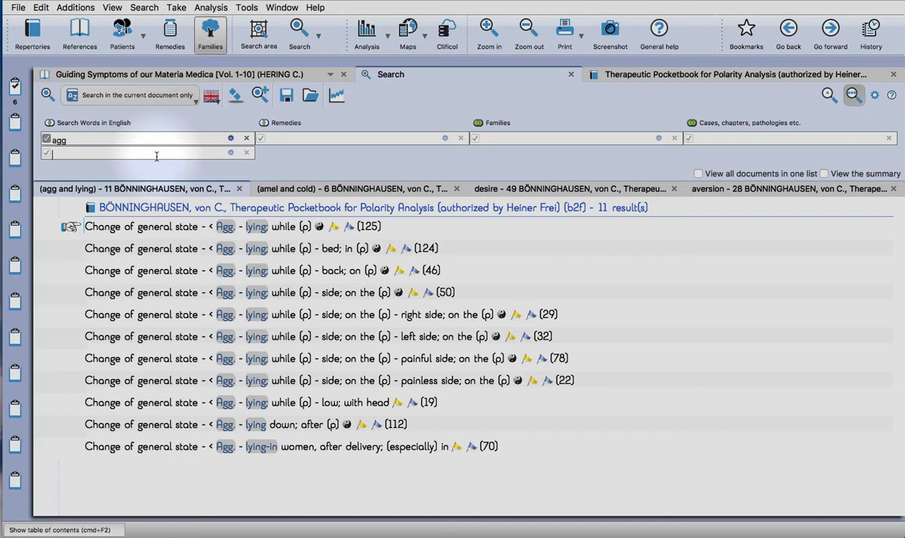
{"action": "type", "text": "warm"}
{"action": "key", "text": "Tab"}
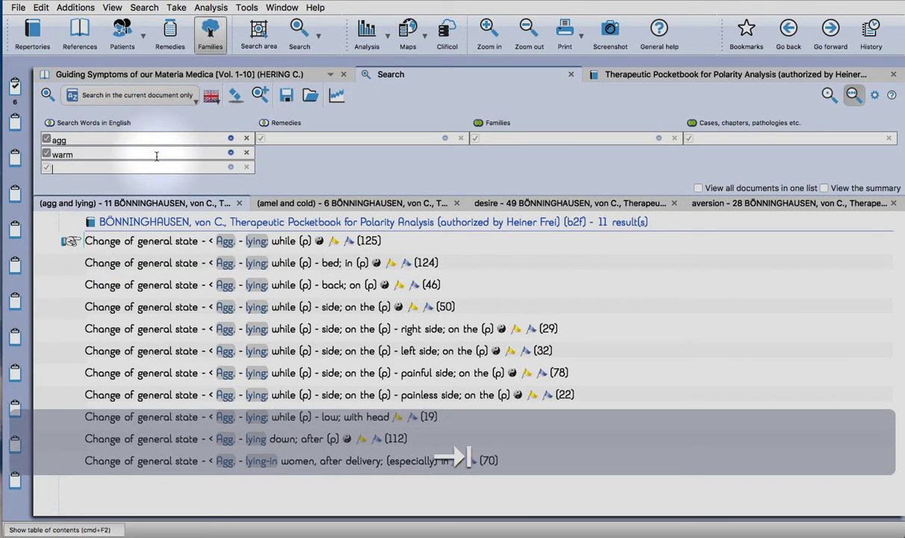
{"action": "key", "text": "Return"}
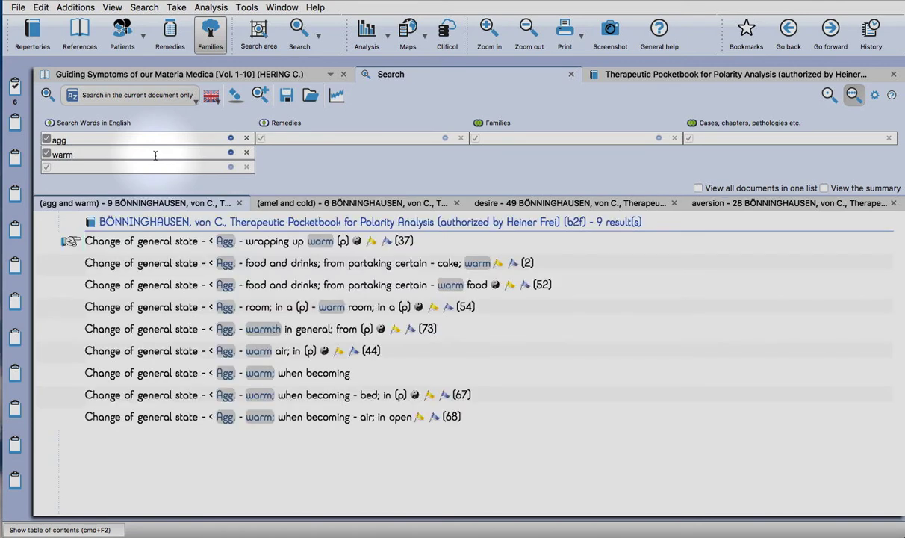
{"action": "double_click", "coordinate": [255, 334]}
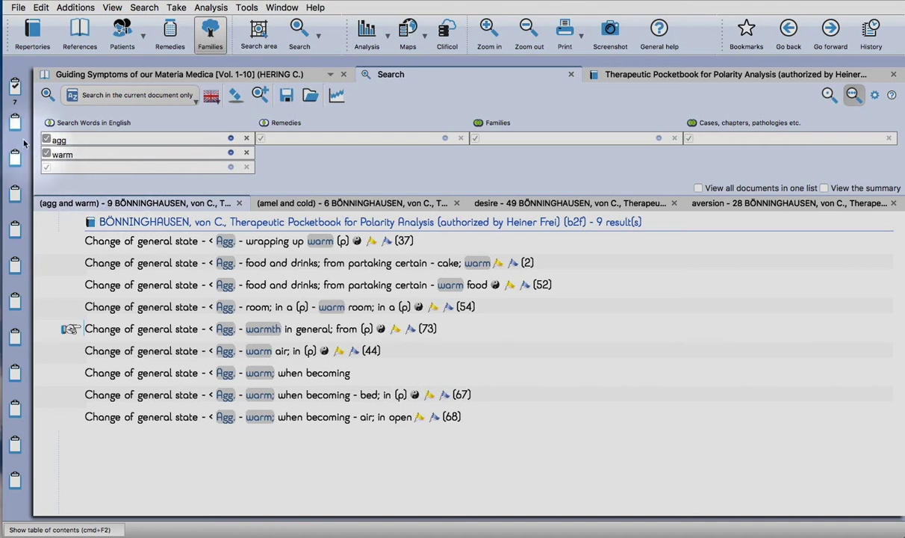
- Analyse the seven clipboard rubrics and switch the analysis to polarity mode
{"action": "left_click", "coordinate": [15, 91]}
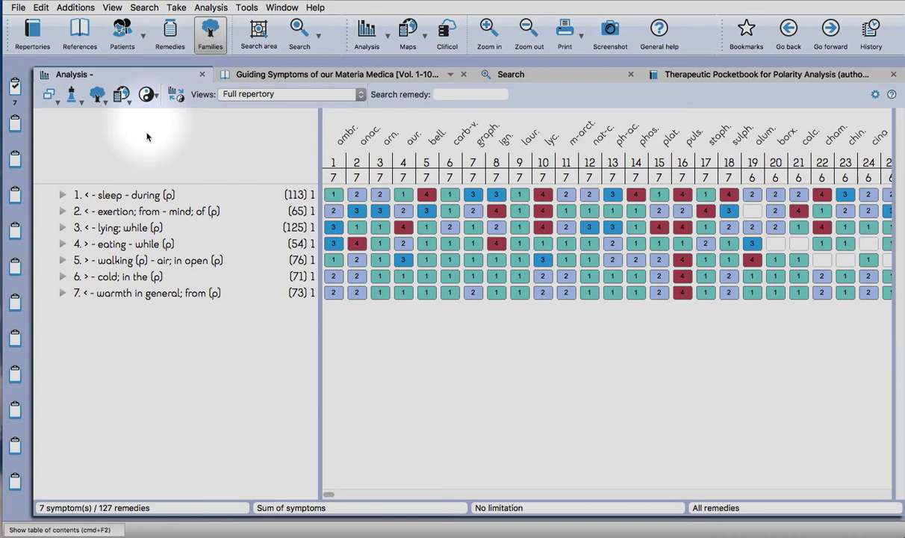
{"action": "left_click", "coordinate": [147, 96]}
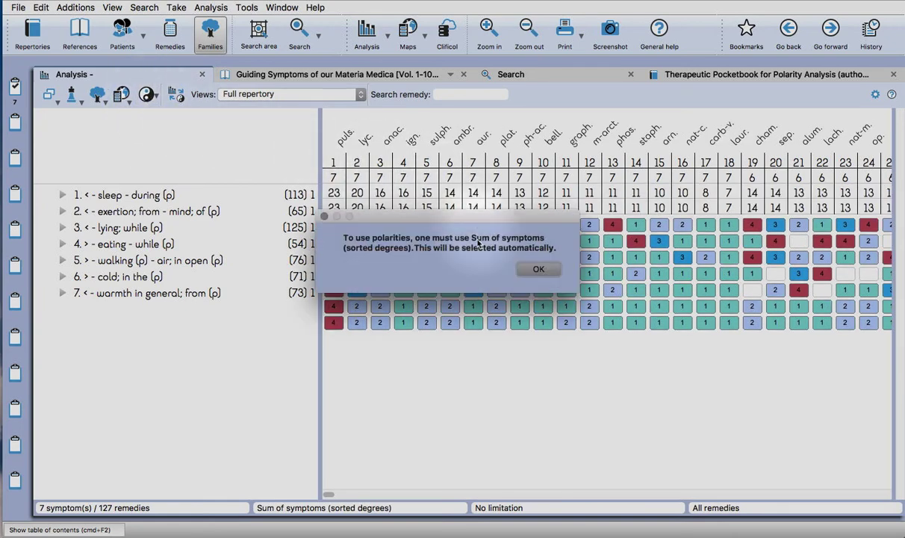
- Accept the sorted-degrees notice and point out the warmth rubric and its opposite 'eating while' contraindication
{"action": "left_click", "coordinate": [537, 269]}
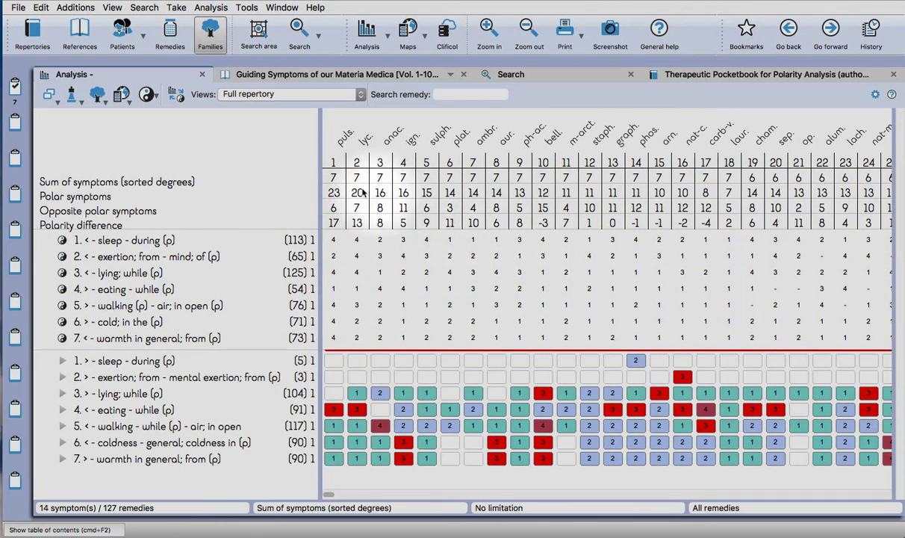
{"action": "left_click", "coordinate": [254, 337]}
{"action": "left_click", "coordinate": [258, 361]}
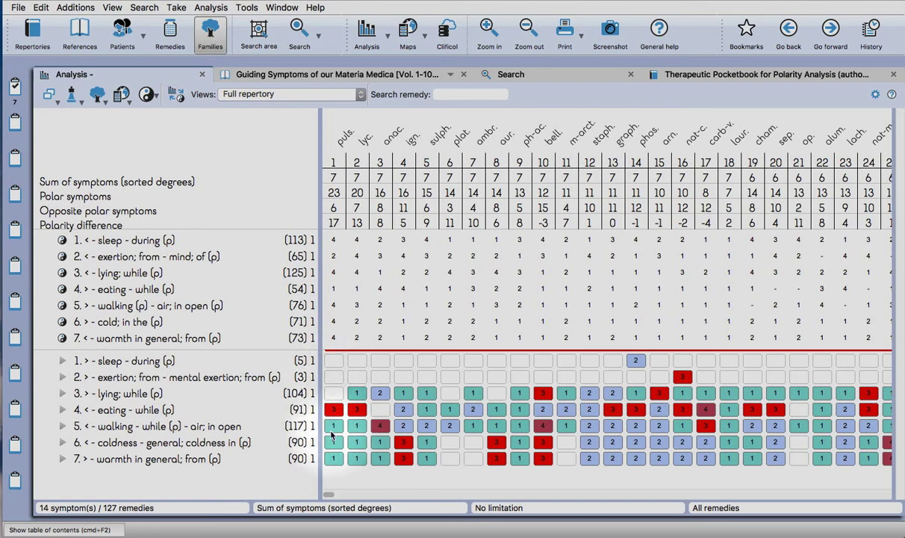
{"action": "left_click", "coordinate": [313, 410]}
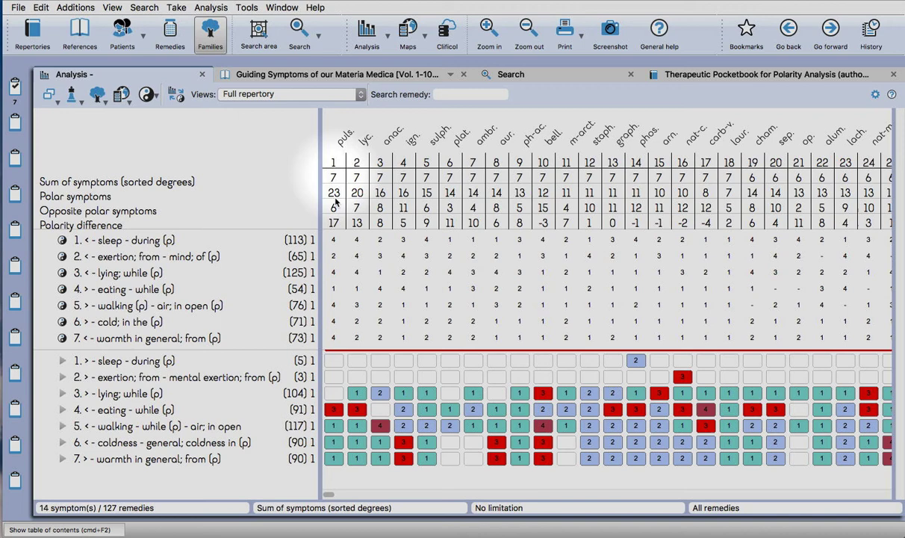
{"action": "left_click", "coordinate": [213, 411]}
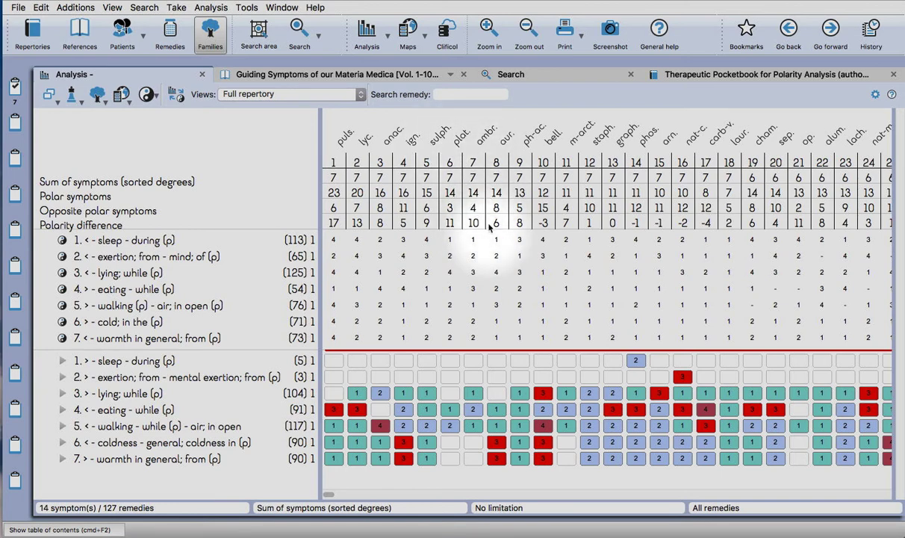
- Open the ambr. remedy tab to view Ambra grisea keynotes and expand 'Search for this remedy in...'
{"action": "double_click", "coordinate": [481, 143]}
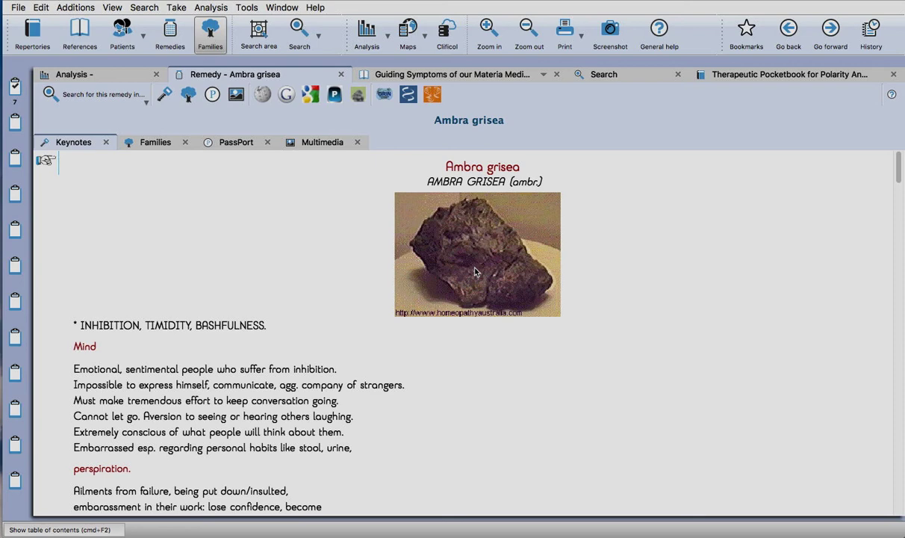
{"action": "scroll", "coordinate": [336, 292], "scroll_direction": "down", "scroll_amount": 3}
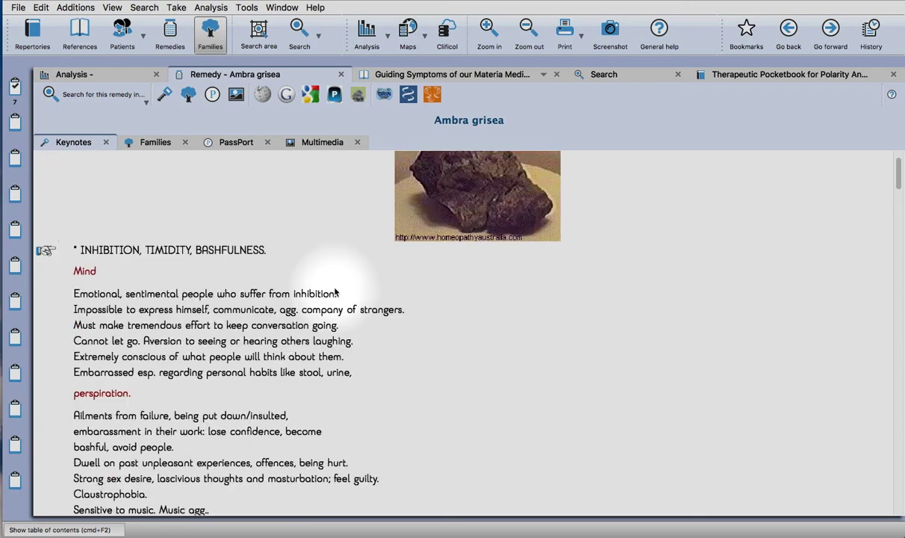
{"action": "scroll", "coordinate": [336, 293], "scroll_direction": "up", "scroll_amount": 3}
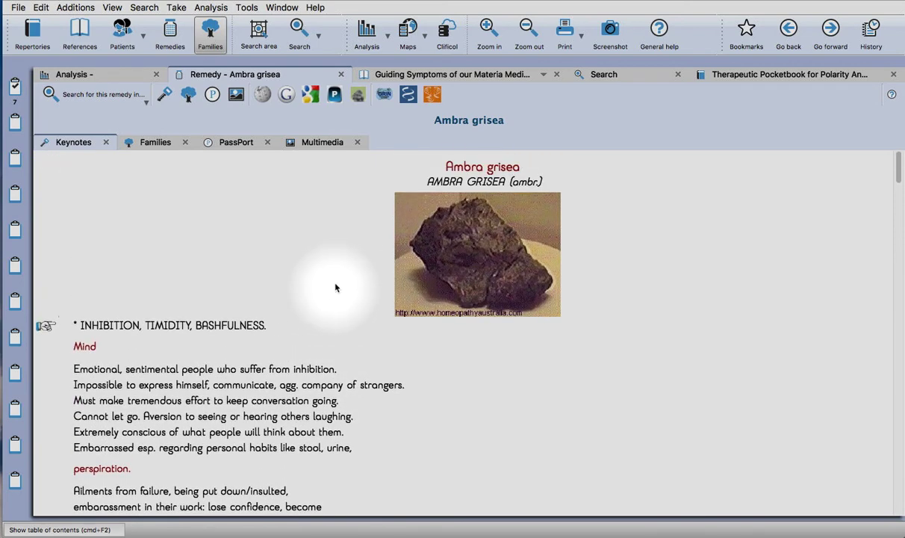
{"action": "left_click", "coordinate": [102, 94]}
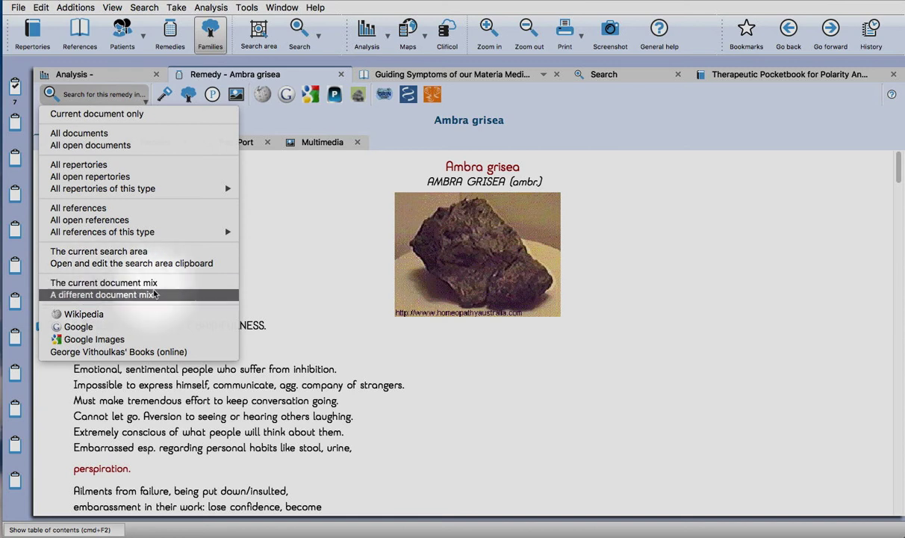
- Search Ambra grisea in a different document mix, loading Pure&Classical-MM.mix from the Mix files folder
{"action": "left_click", "coordinate": [100, 295]}
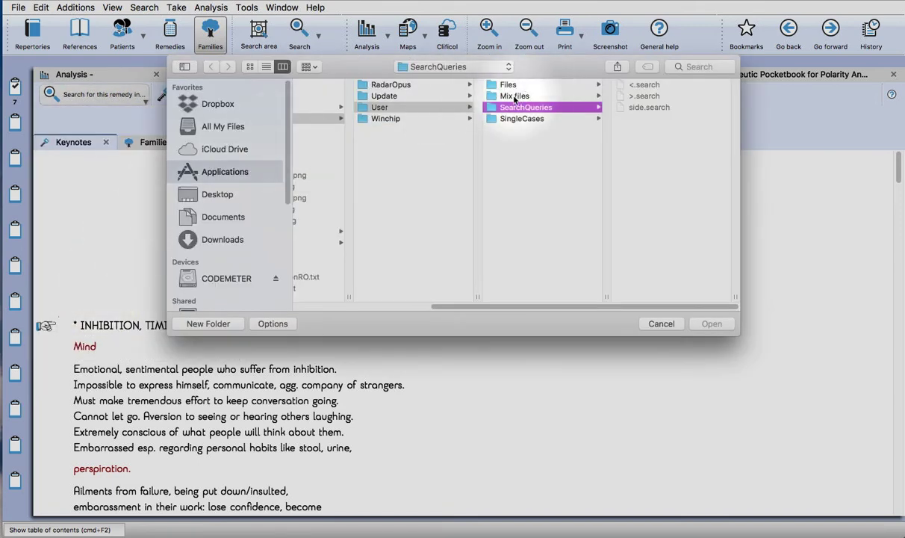
{"action": "left_click", "coordinate": [514, 95]}
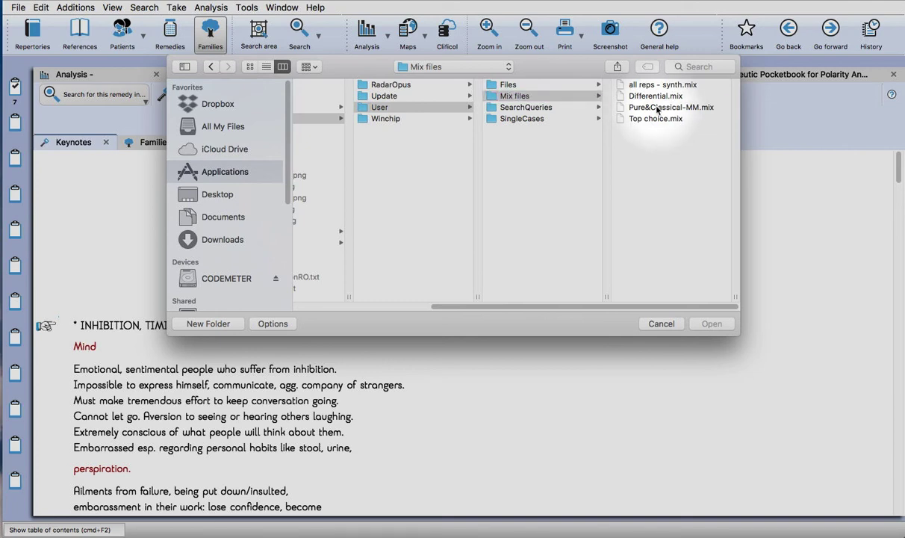
{"action": "left_click", "coordinate": [656, 107]}
{"action": "double_click", "coordinate": [540, 107]}
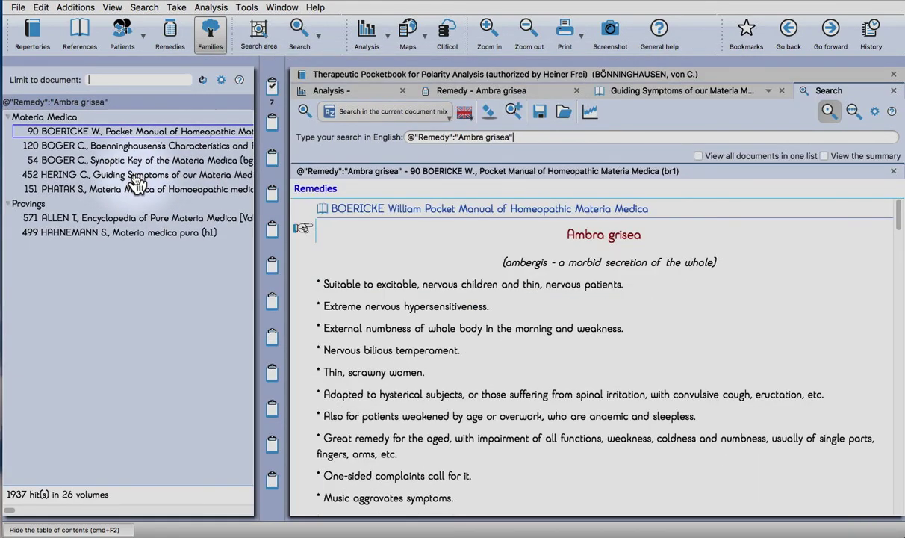
- View HERING's Ambra grisea text, then extend the search with 'sleep'
{"action": "left_click", "coordinate": [136, 176]}
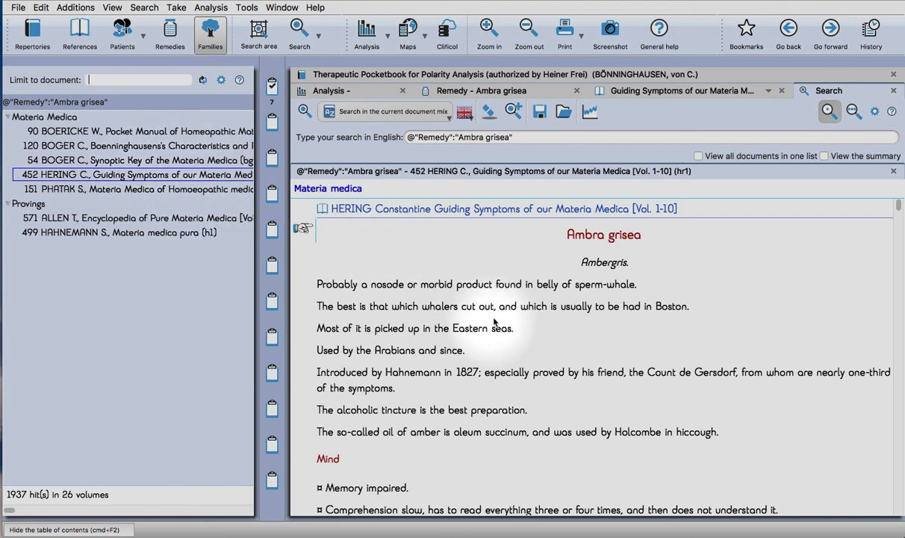
{"action": "scroll", "coordinate": [523, 299], "scroll_direction": "down", "scroll_amount": 5}
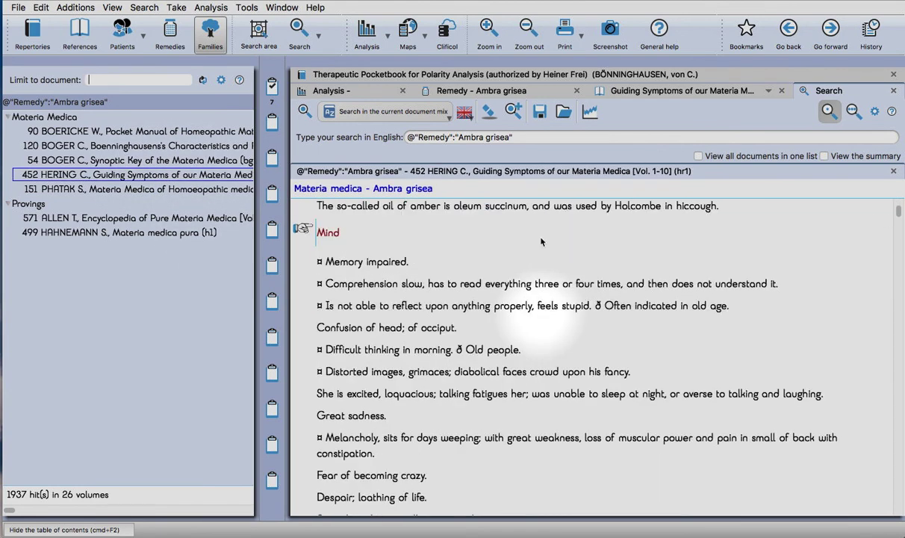
{"action": "left_click", "coordinate": [539, 138]}
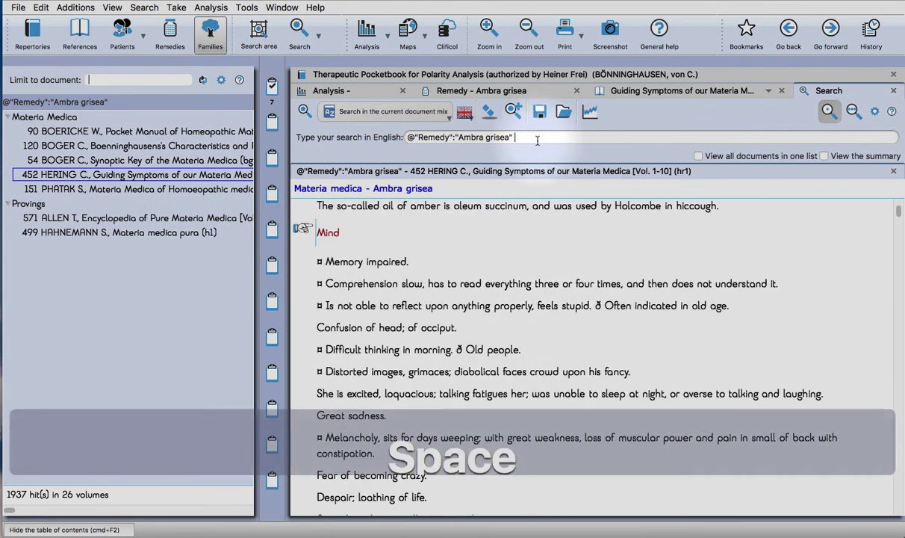
{"action": "type", "text": "sleep"}
{"action": "key", "text": "Return"}
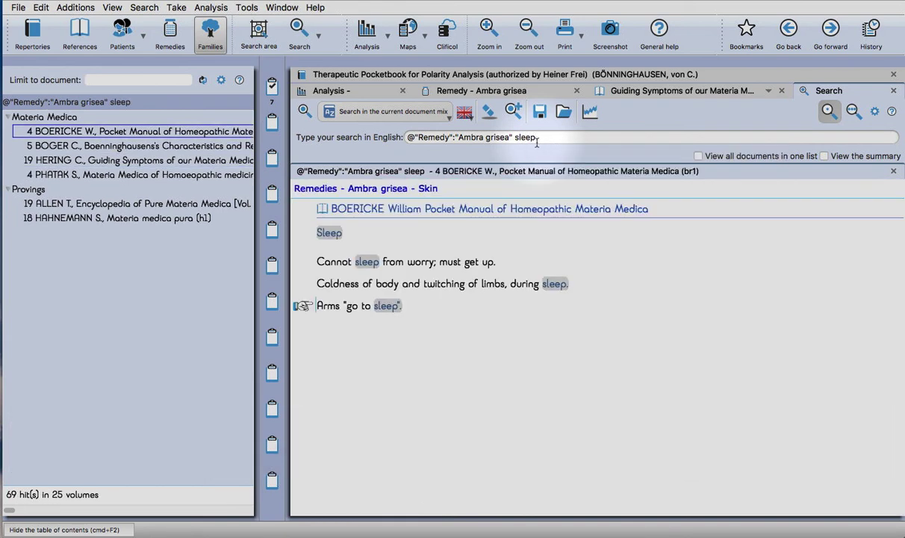
- Open Hering's Guiding Symptoms at the 'Cannot sleep' passage in the Sleep section
{"action": "left_click", "coordinate": [95, 160]}
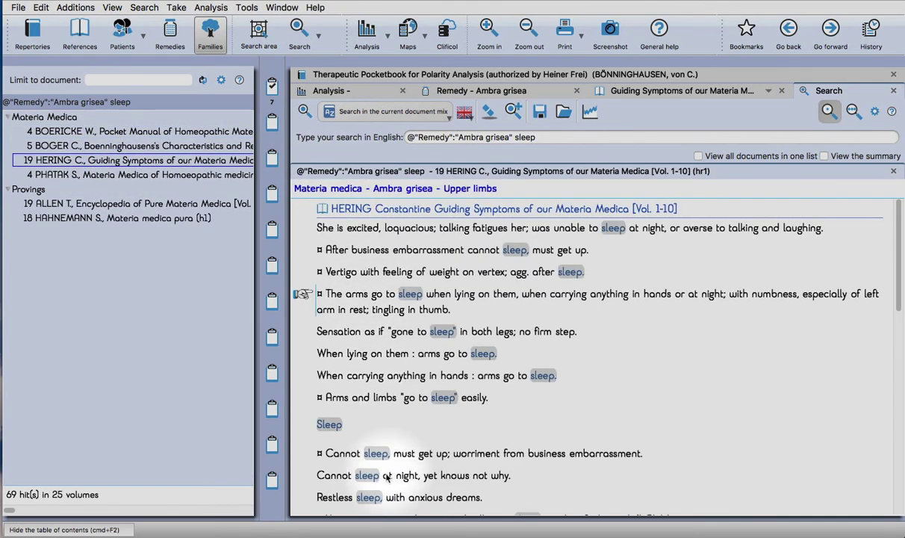
{"action": "left_click", "coordinate": [347, 454]}
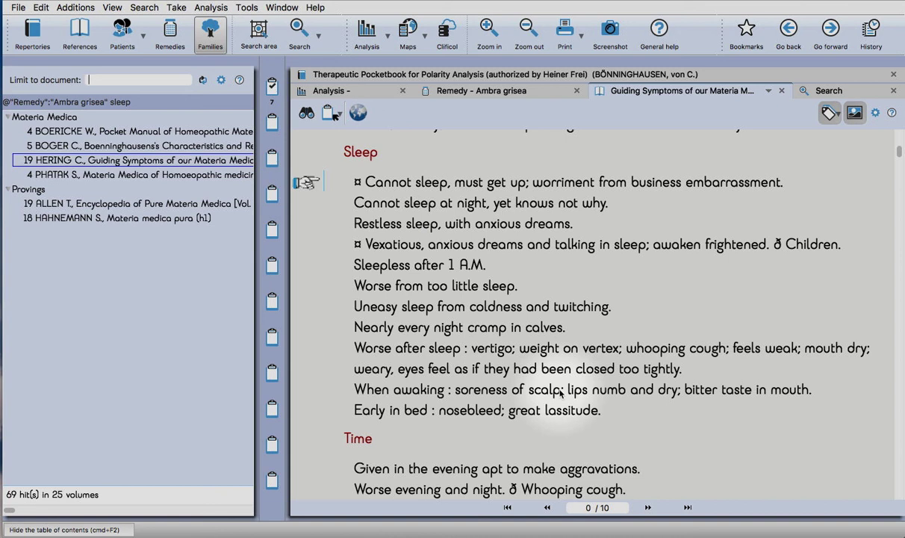
{"action": "key", "text": "super"}
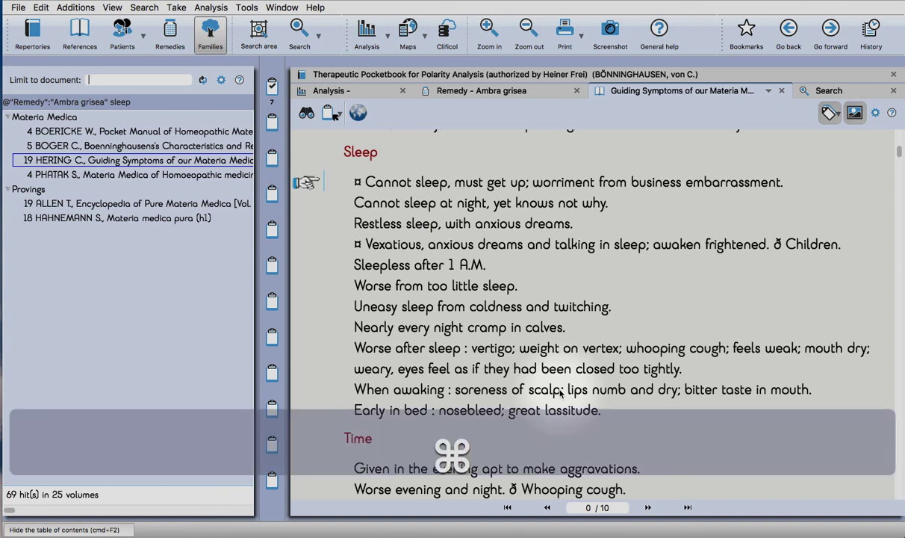